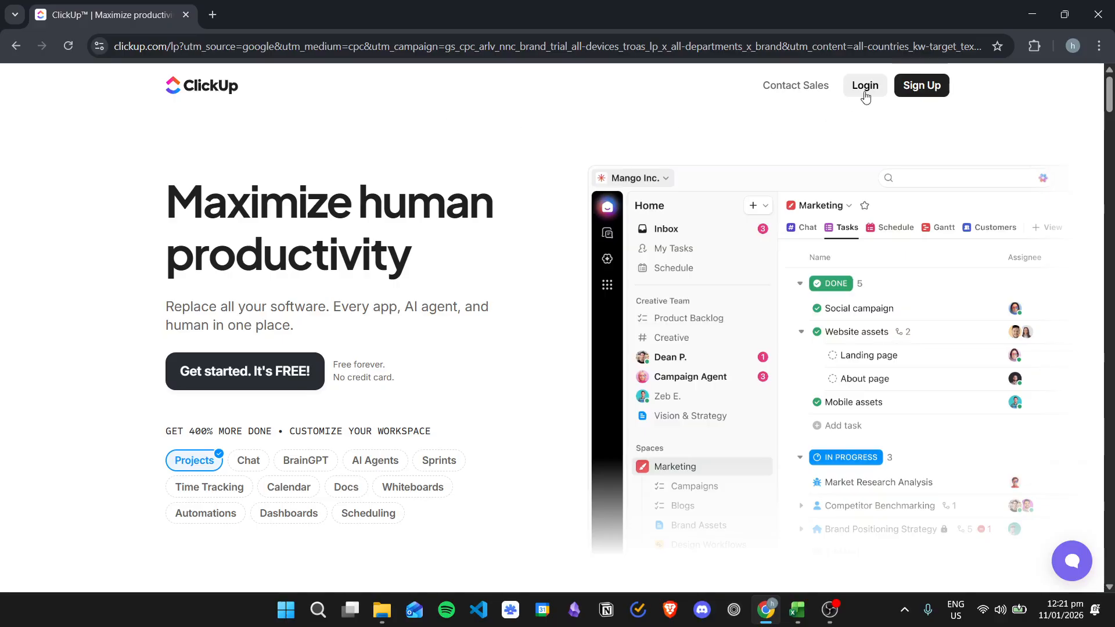
# - Log in to the workspace and look through the tasks in the Project 1 list
pyautogui.click(873, 86)
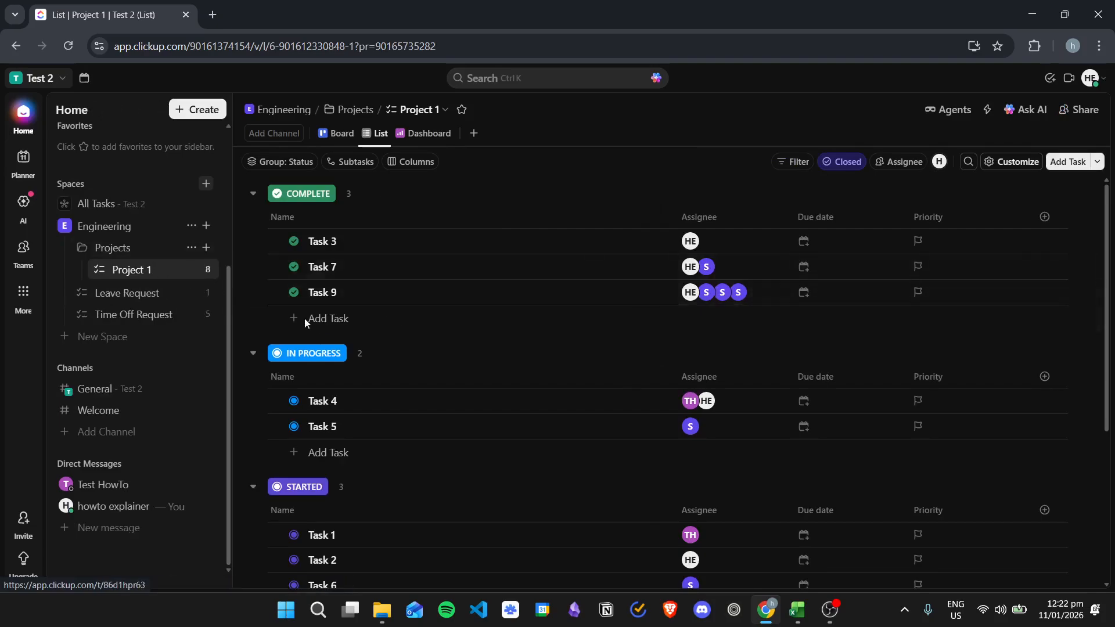
pyautogui.scroll(-5, 523, 351)
pyautogui.scroll(5, 586, 386)
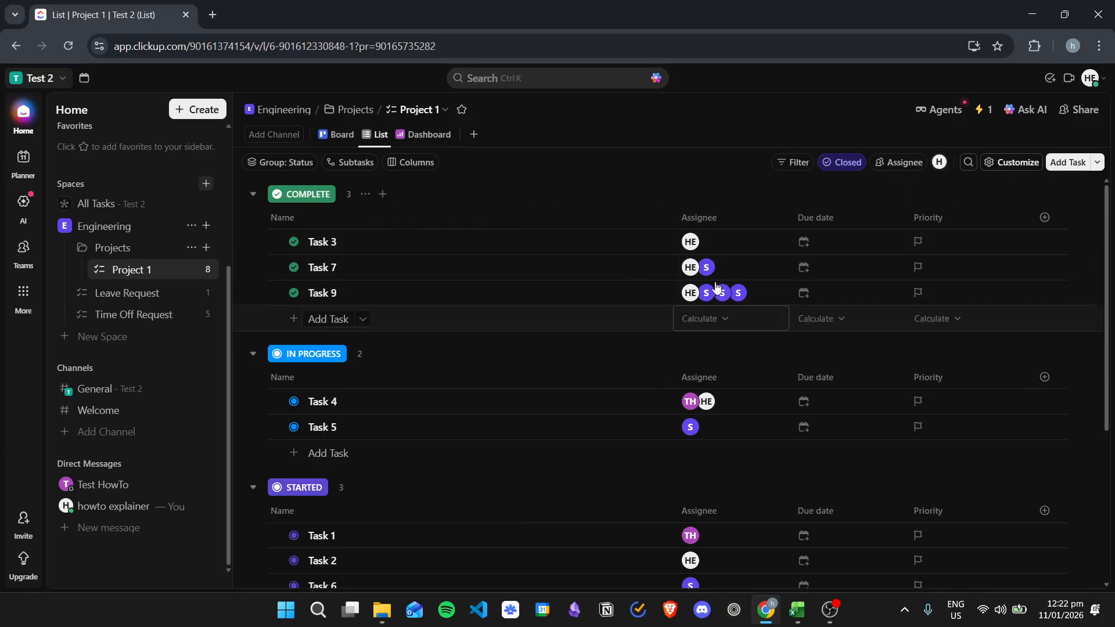
# - Open the field options for the Project 1 list and examine the field types available for creating a new column
pyautogui.click(1044, 219)
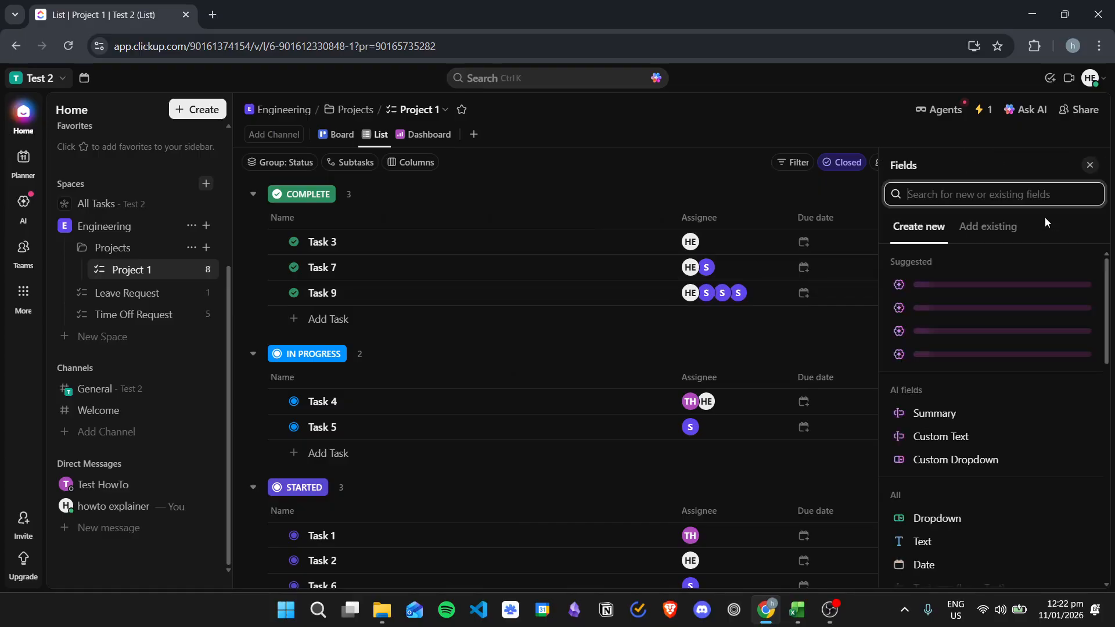
pyautogui.scroll(-10, 971, 410)
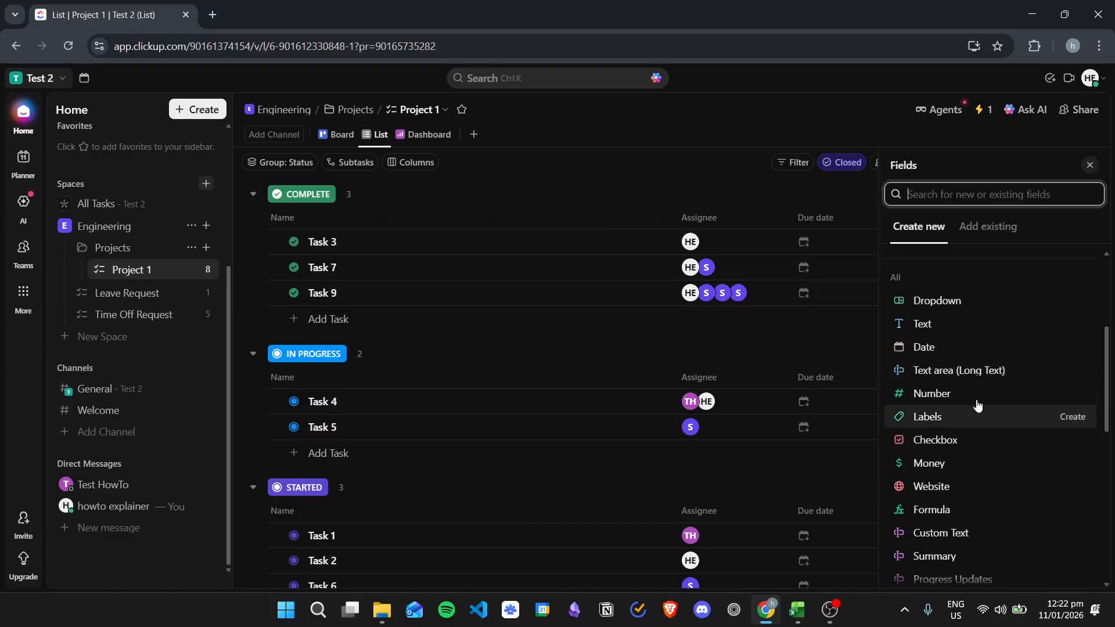
pyautogui.scroll(7, 1003, 378)
pyautogui.scroll(3, 1002, 374)
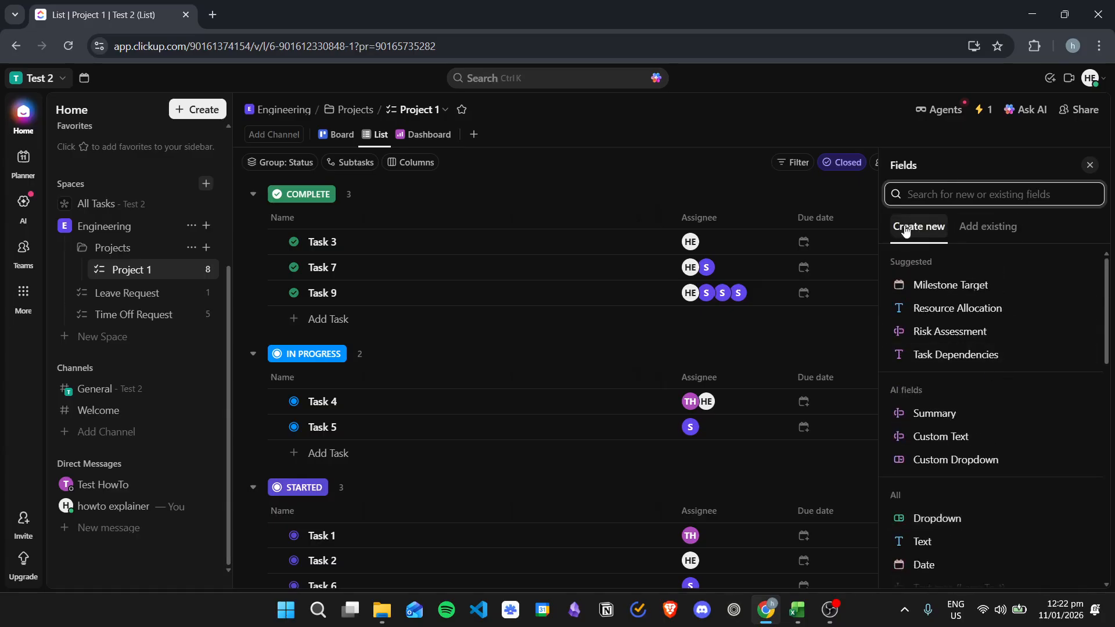
pyautogui.scroll(-9, 973, 492)
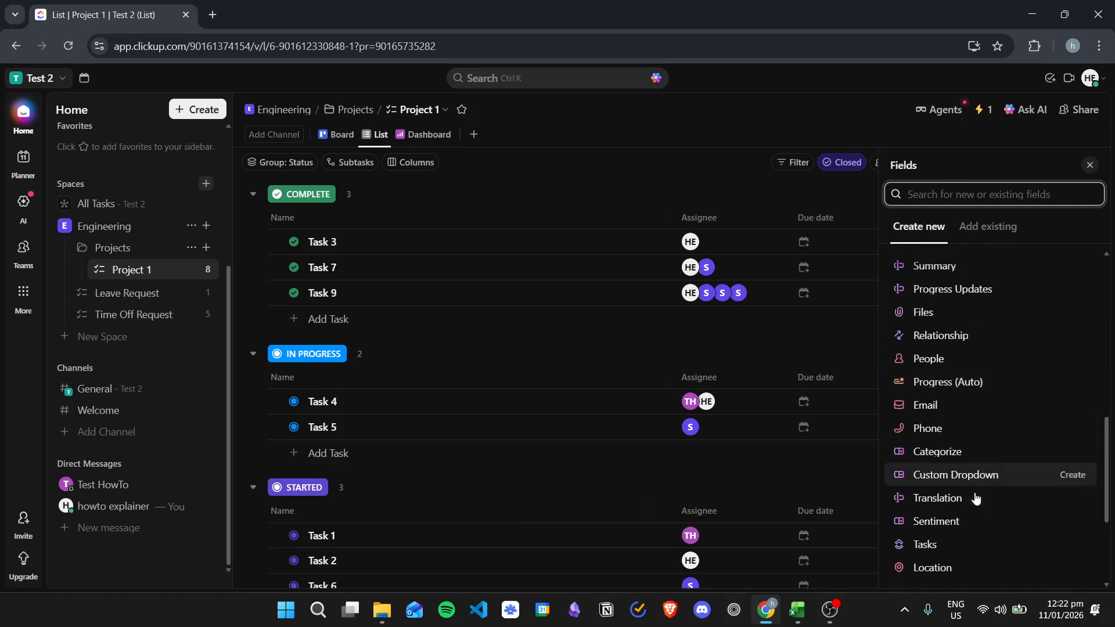
pyautogui.scroll(8, 983, 483)
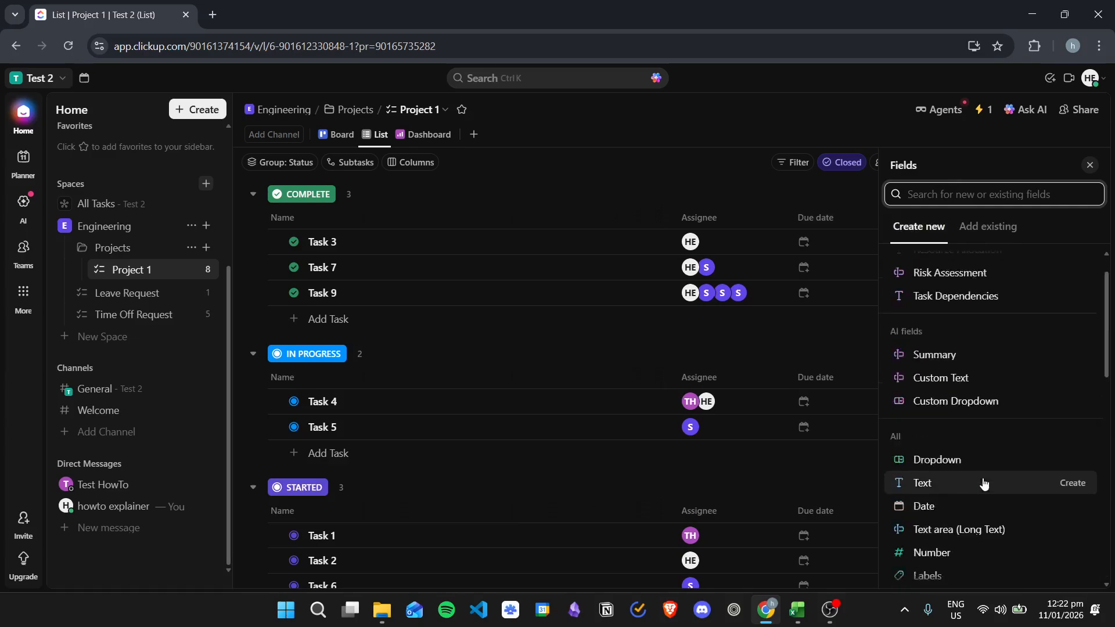
# - Add the existing hidden field Linked Docs as a column in the Project 1 list view
pyautogui.click(989, 226)
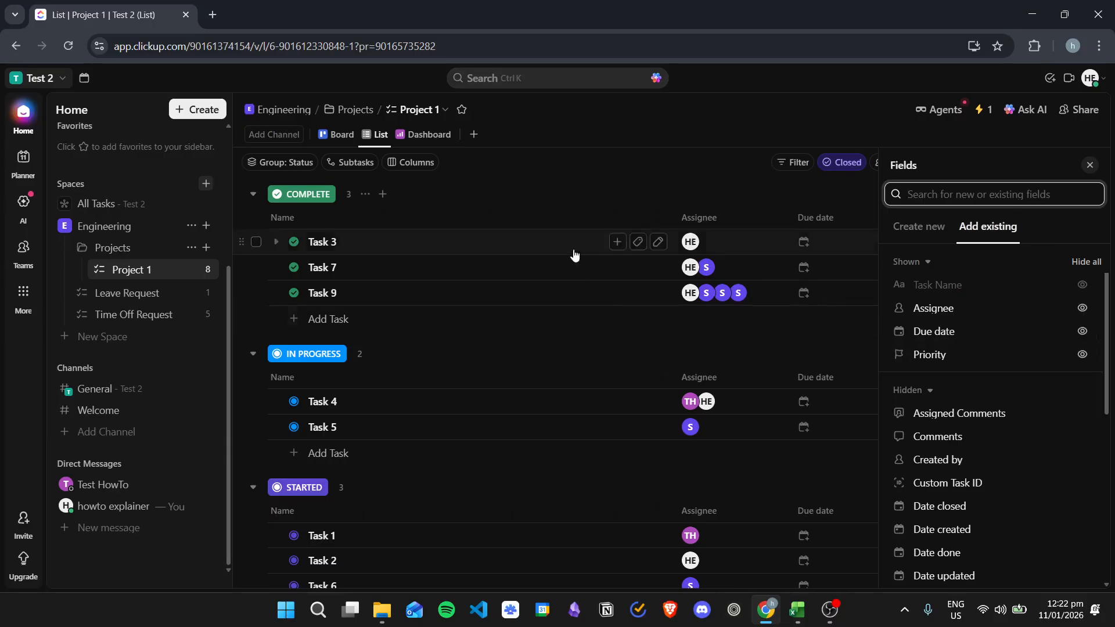
pyautogui.scroll(-1, 990, 389)
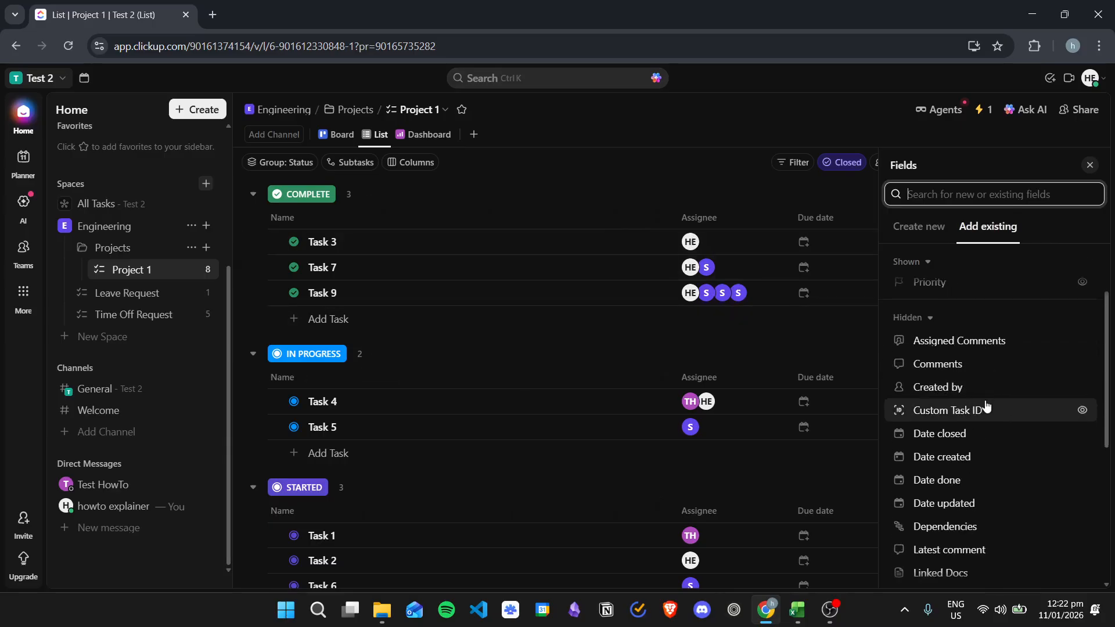
pyautogui.scroll(-4, 981, 418)
pyautogui.scroll(6, 1013, 490)
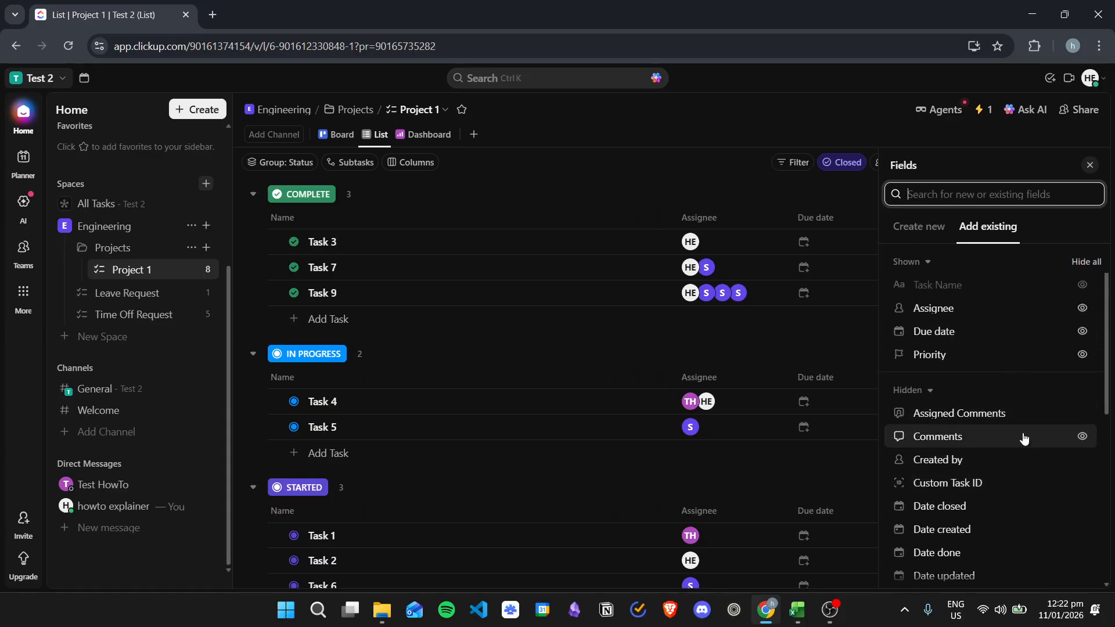
pyautogui.scroll(-2, 1014, 456)
pyautogui.scroll(-1, 1022, 453)
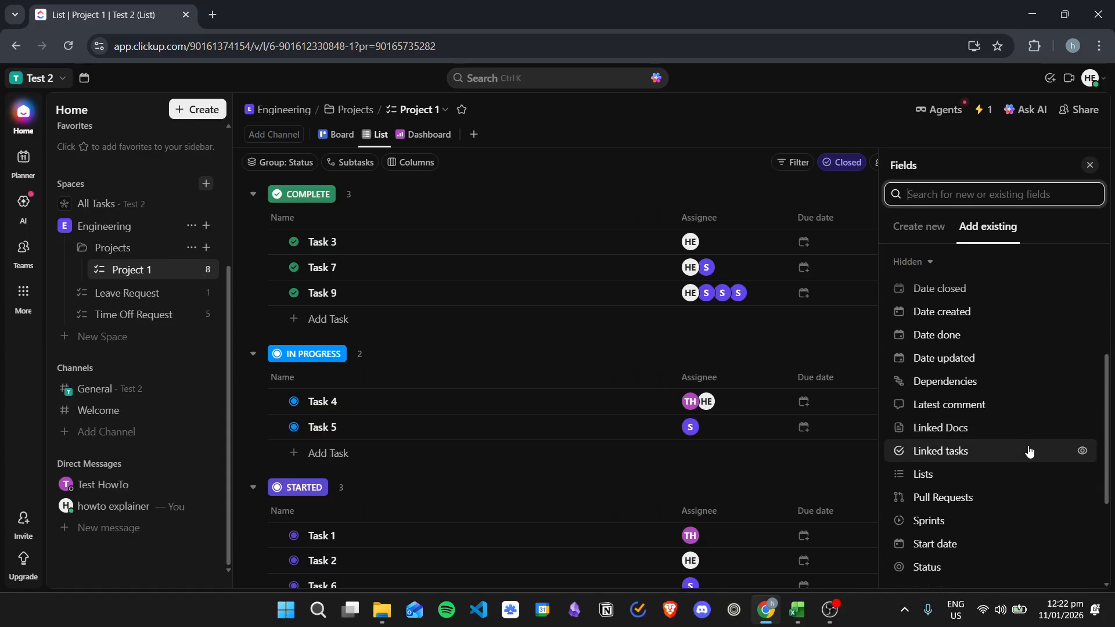
pyautogui.scroll(-1, 1017, 462)
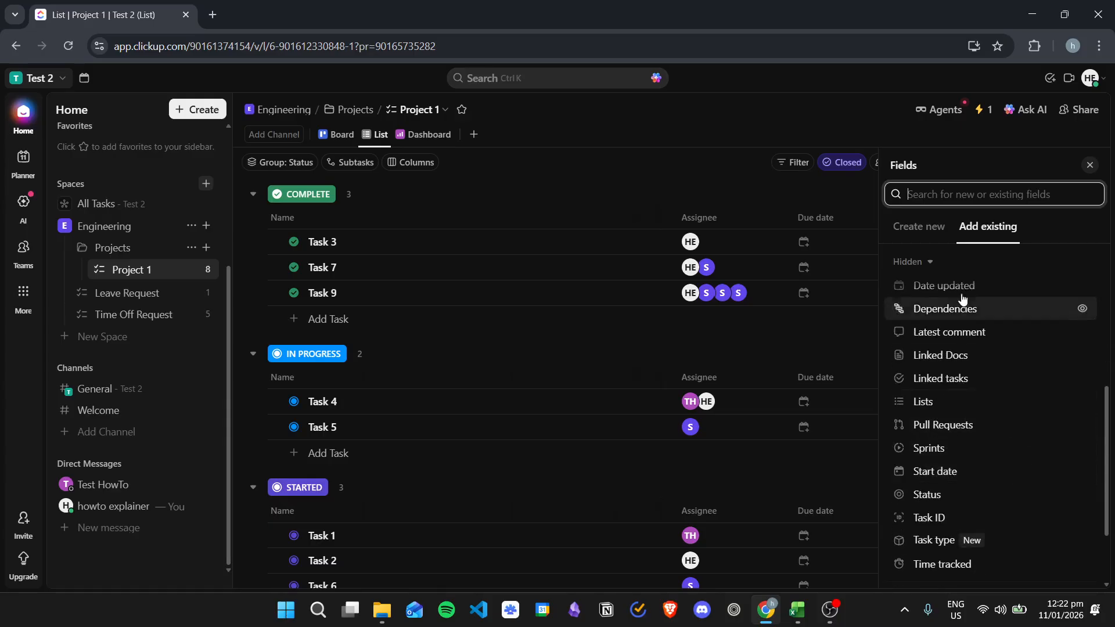
pyautogui.scroll(1, 1014, 386)
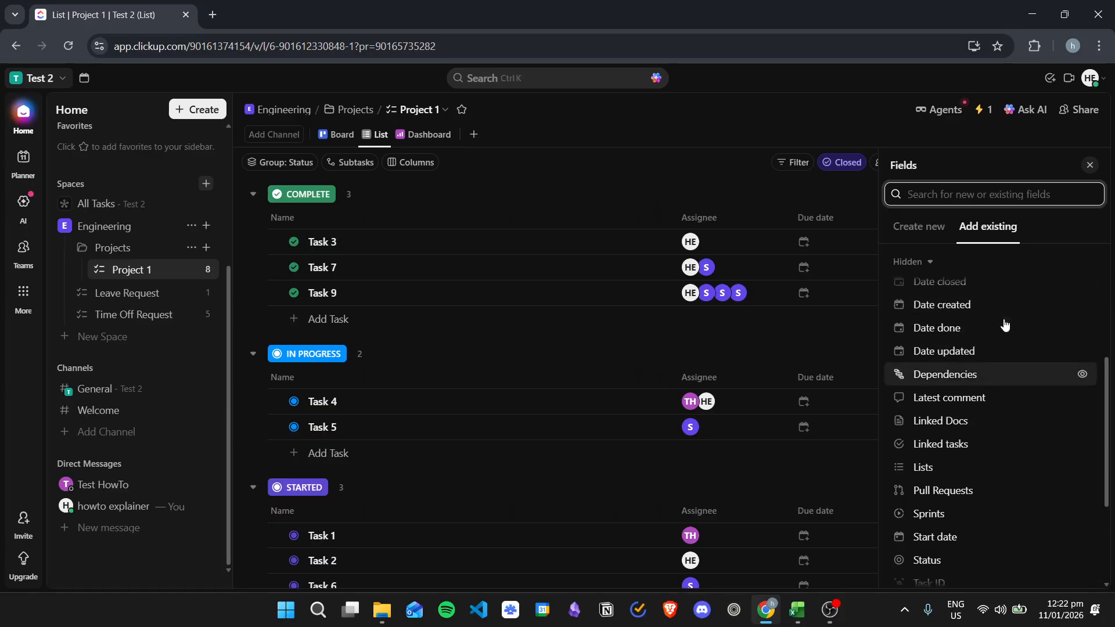
pyautogui.click(990, 427)
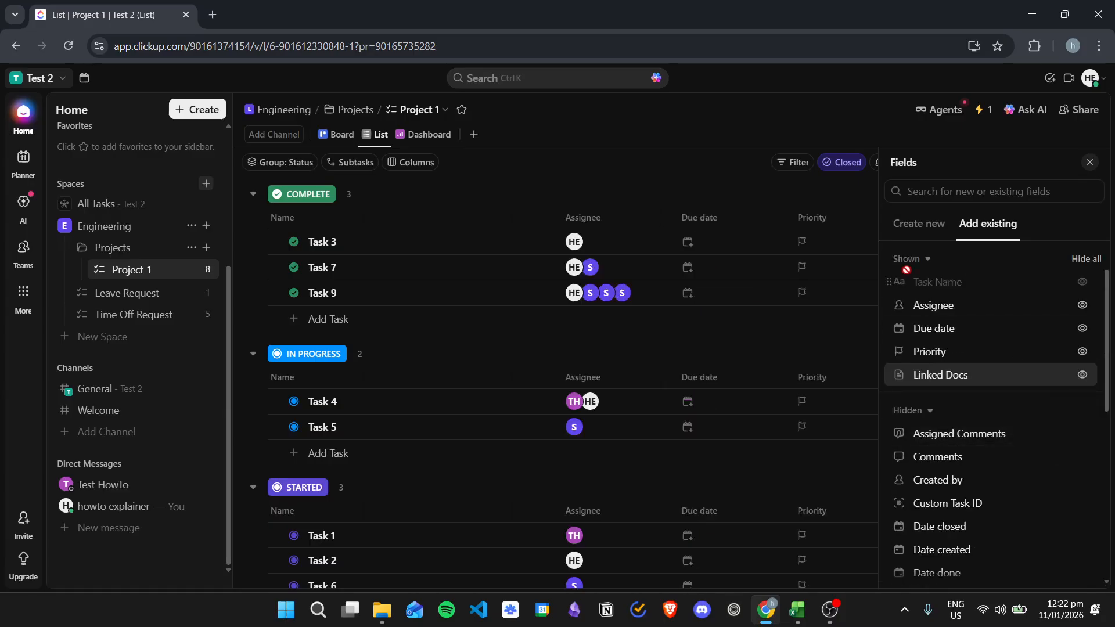
pyautogui.click(1089, 162)
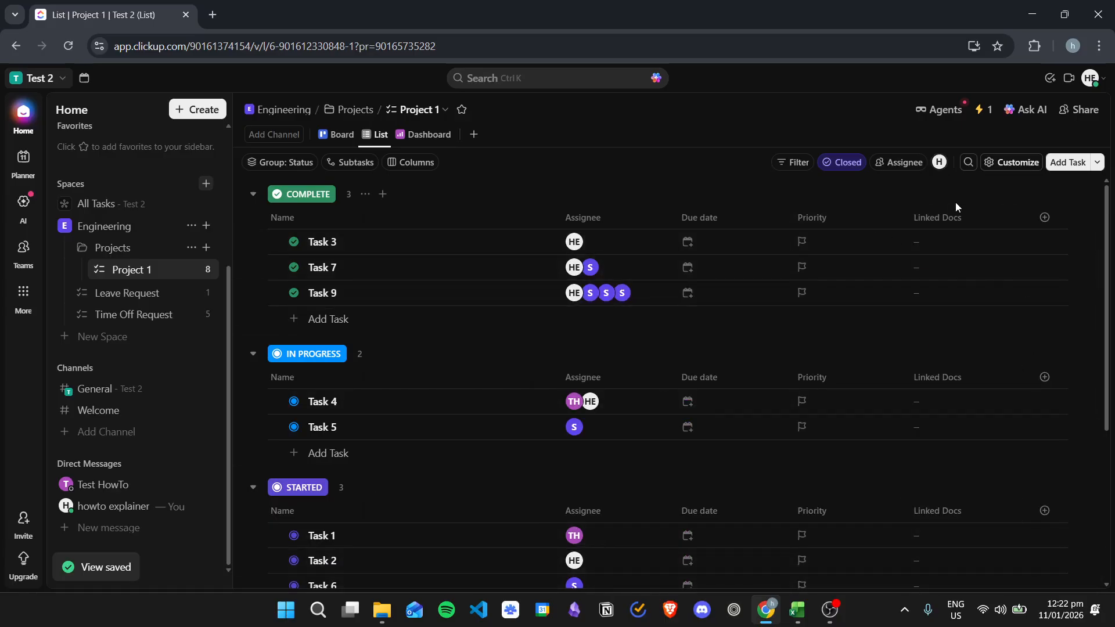
# - Link the "Start Here!" Doc to Task 3 in its Linked Docs field
pyautogui.click(962, 246)
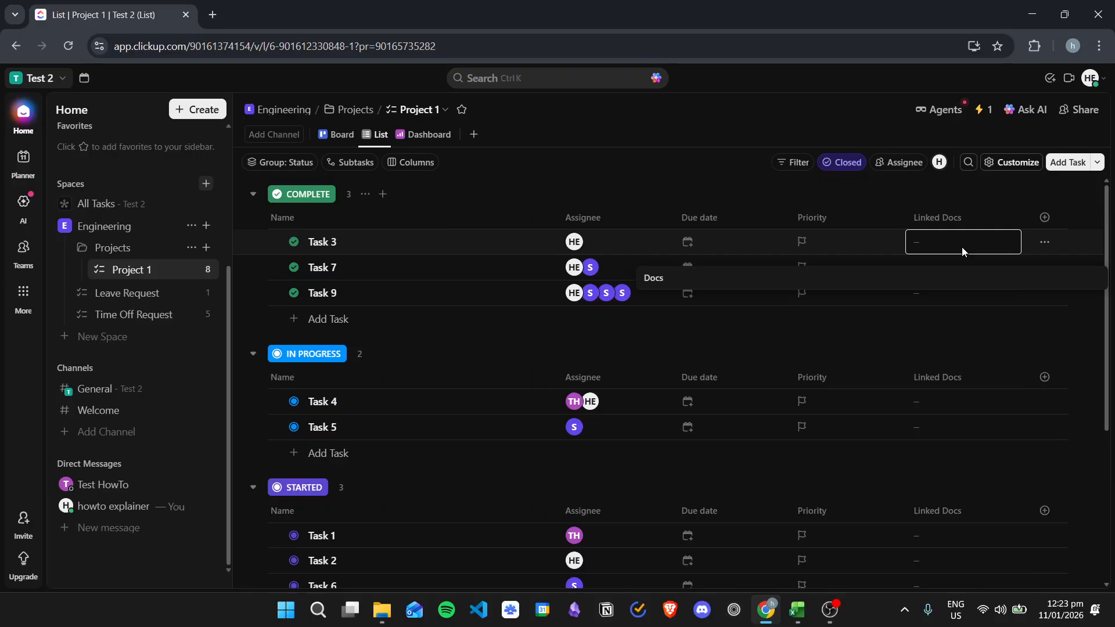
pyautogui.click(696, 279)
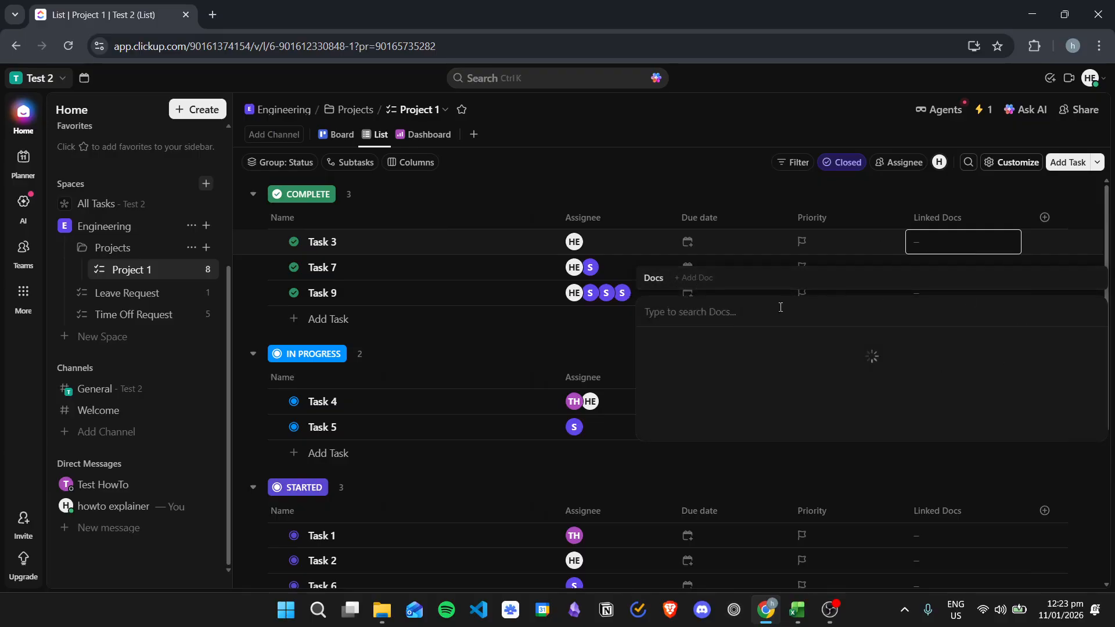
pyautogui.click(726, 362)
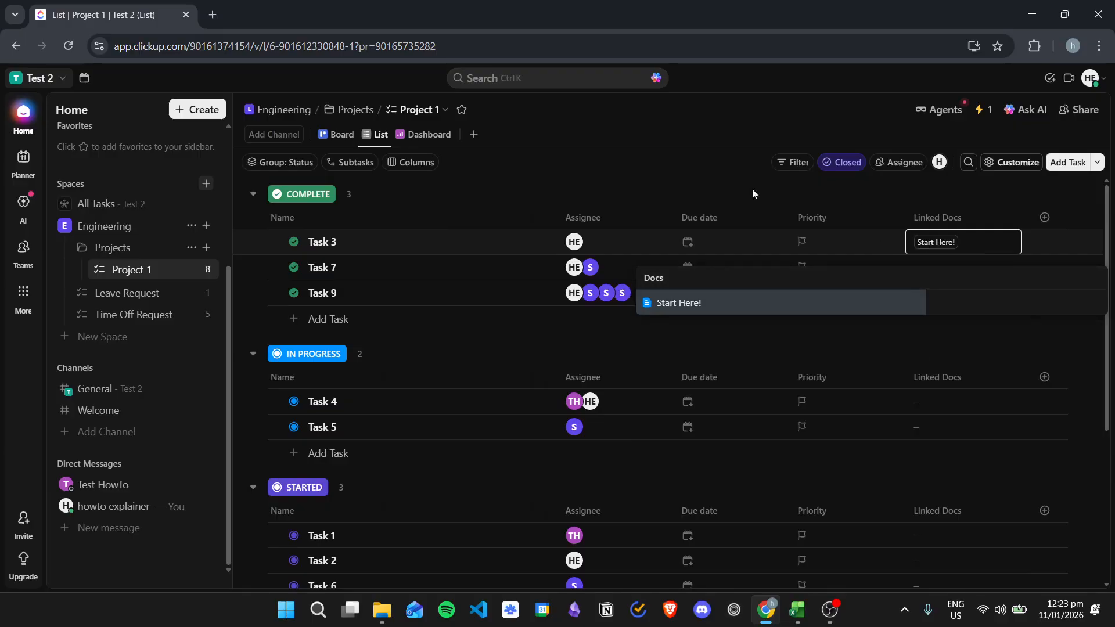
pyautogui.click(695, 191)
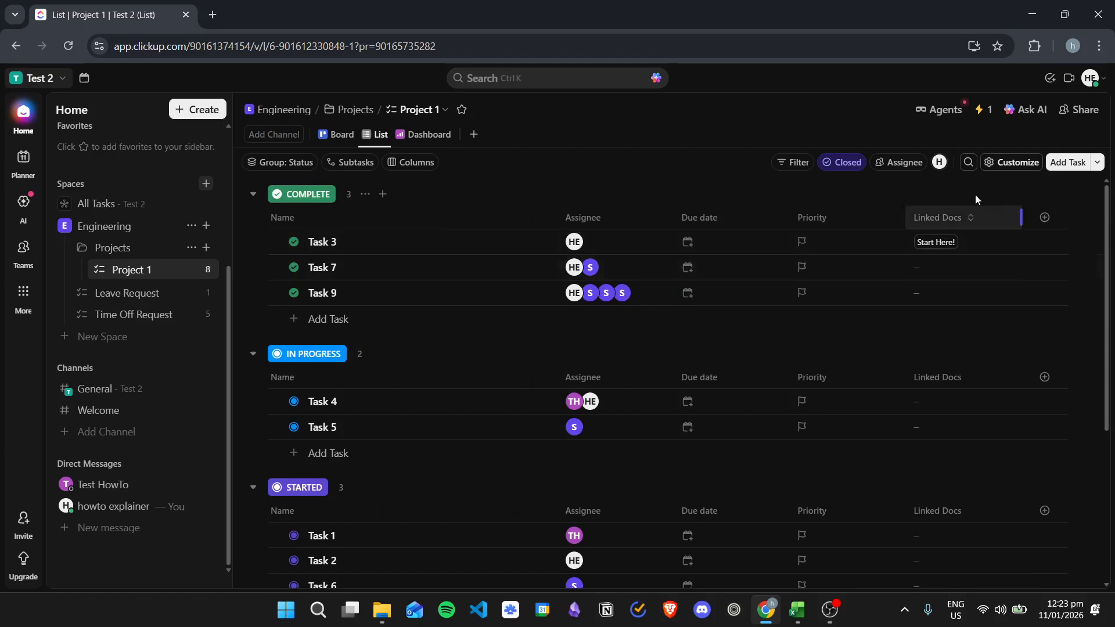
# - Examine the existing fields that can be added to the list, including the hidden ones and the fields in the workspace
pyautogui.click(1044, 218)
pyautogui.click(987, 227)
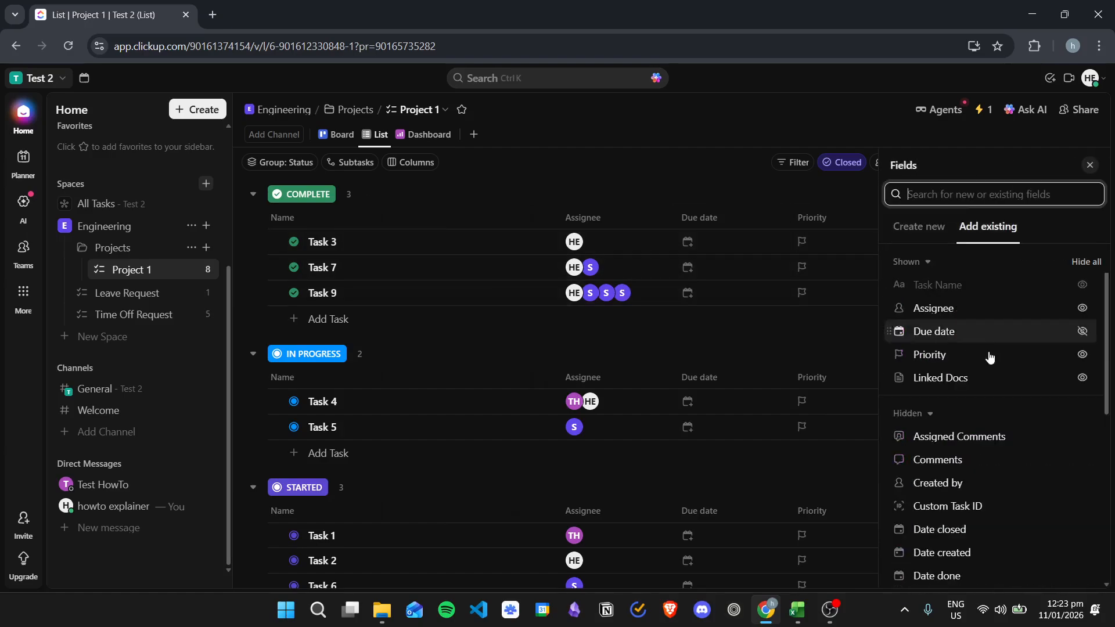
pyautogui.scroll(-3, 980, 327)
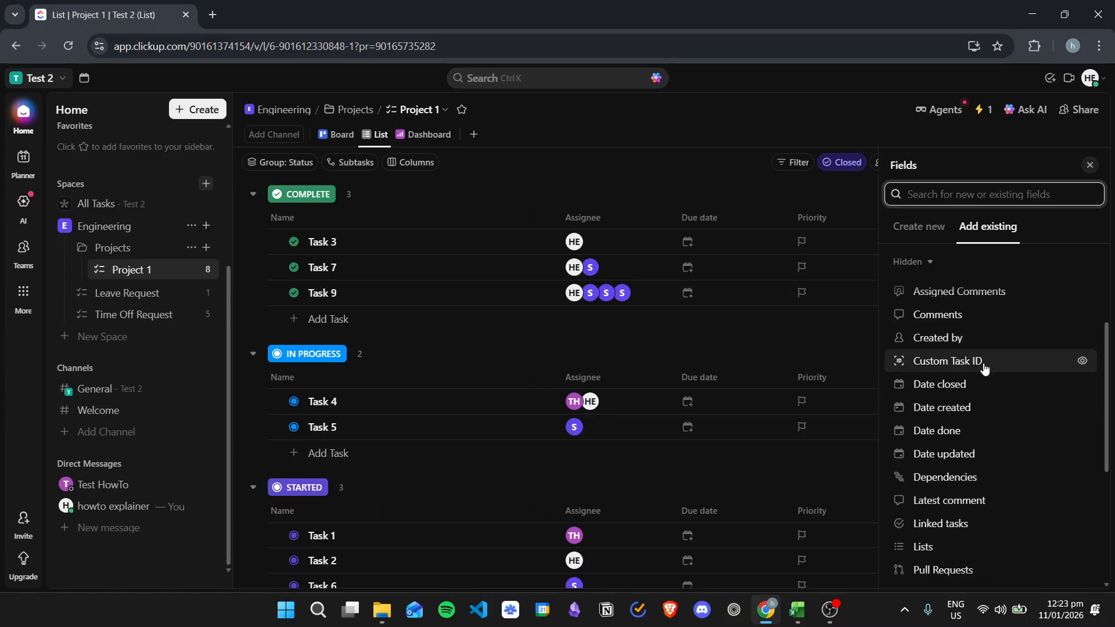
pyautogui.scroll(-1, 960, 400)
pyautogui.scroll(-3, 960, 401)
pyautogui.scroll(6, 1012, 478)
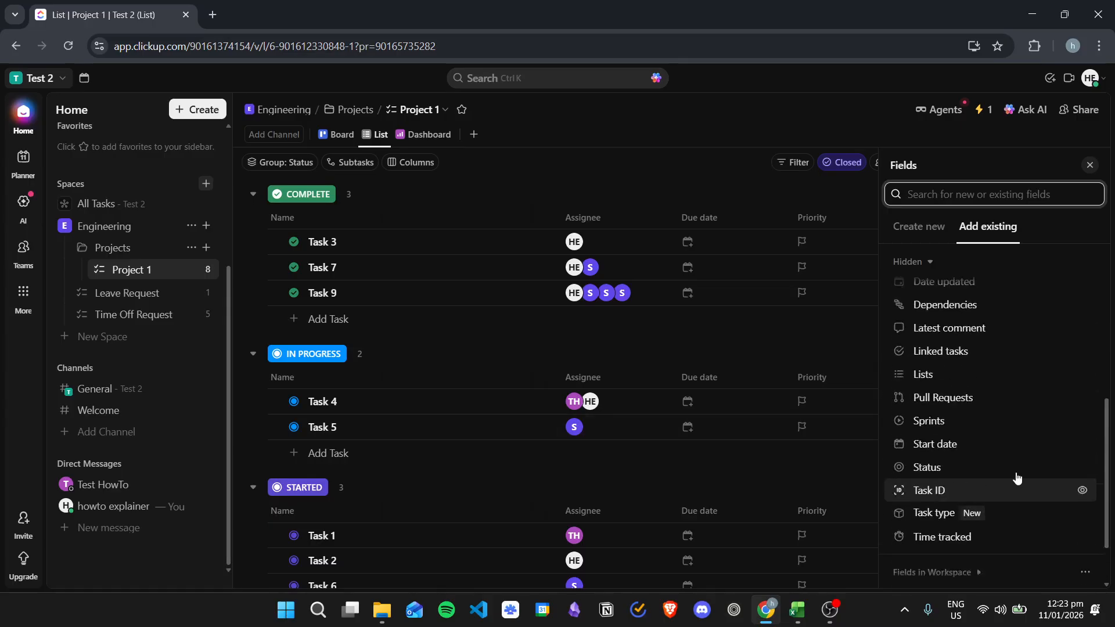
pyautogui.scroll(-5, 1015, 461)
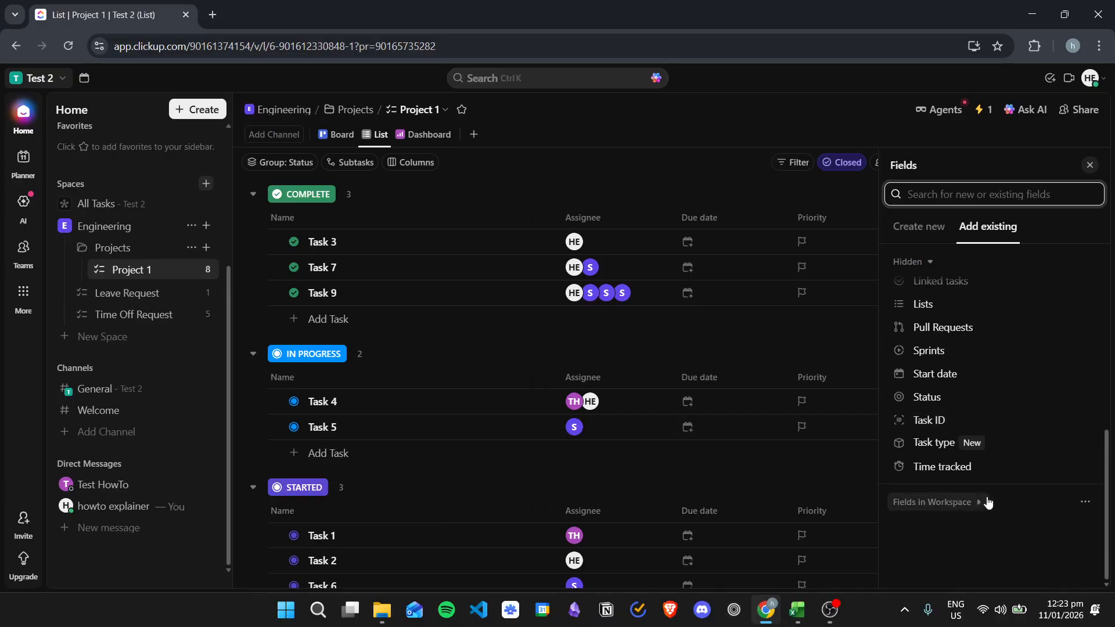
pyautogui.scroll(-2, 1004, 410)
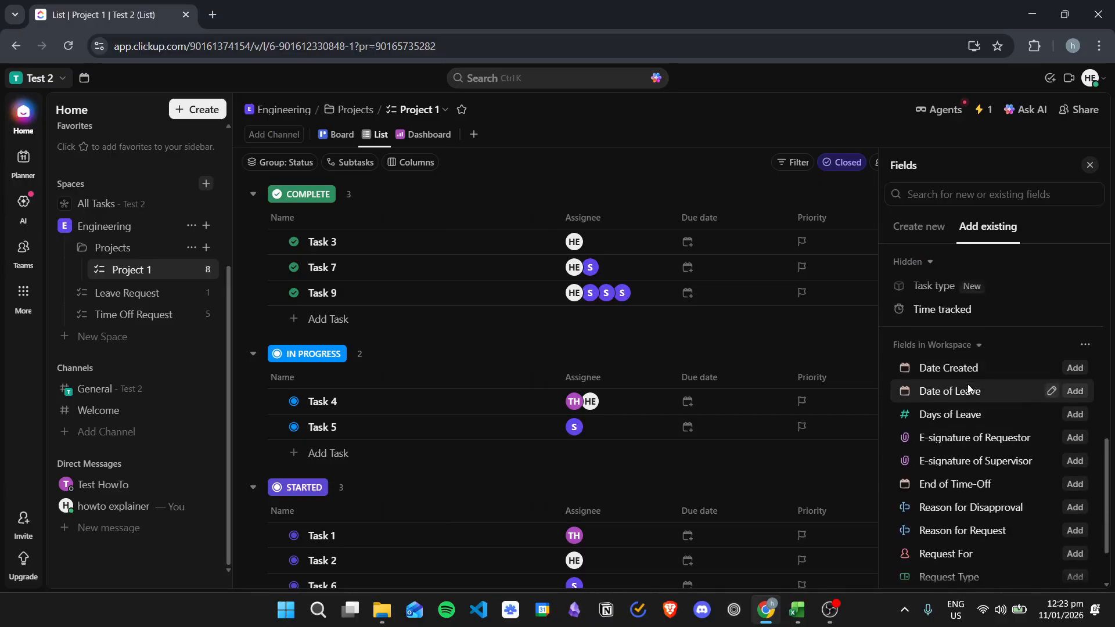
pyautogui.scroll(-1, 973, 390)
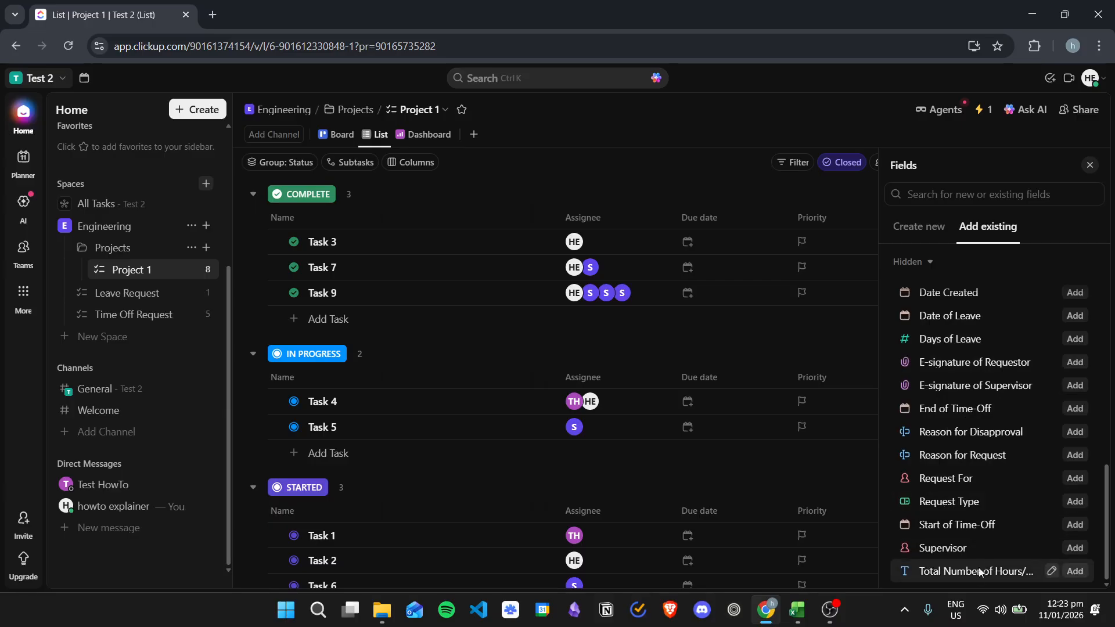
pyautogui.scroll(2, 963, 348)
pyautogui.scroll(-2, 953, 510)
pyautogui.scroll(10, 956, 507)
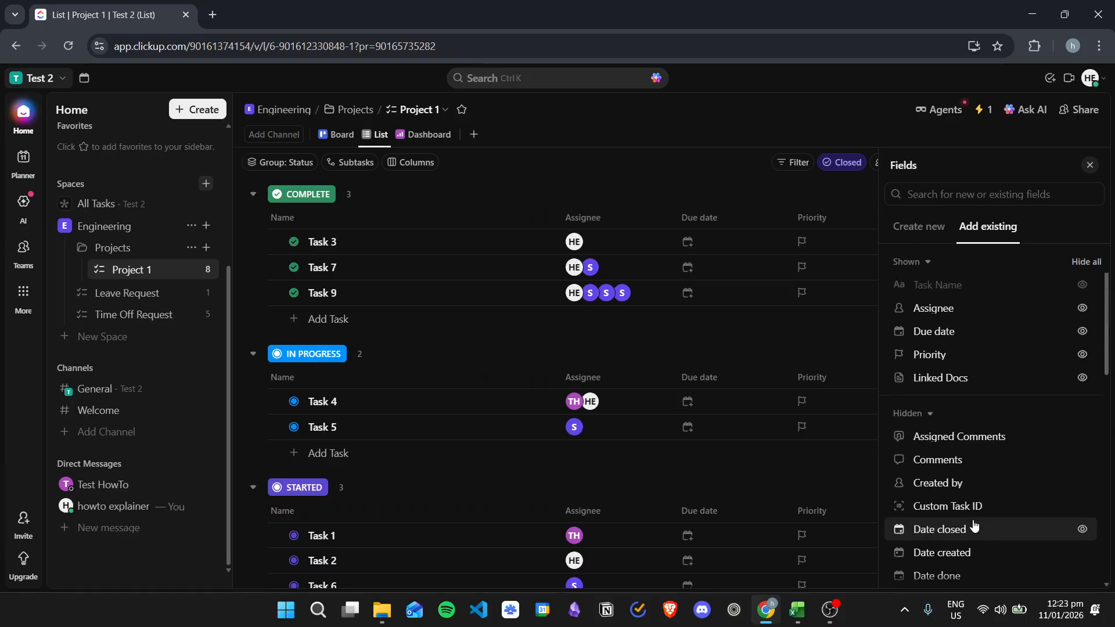
# - Review the full range of custom field types that can be created, from Dropdown through T-shirt Size, including their preview descriptions
pyautogui.click(923, 227)
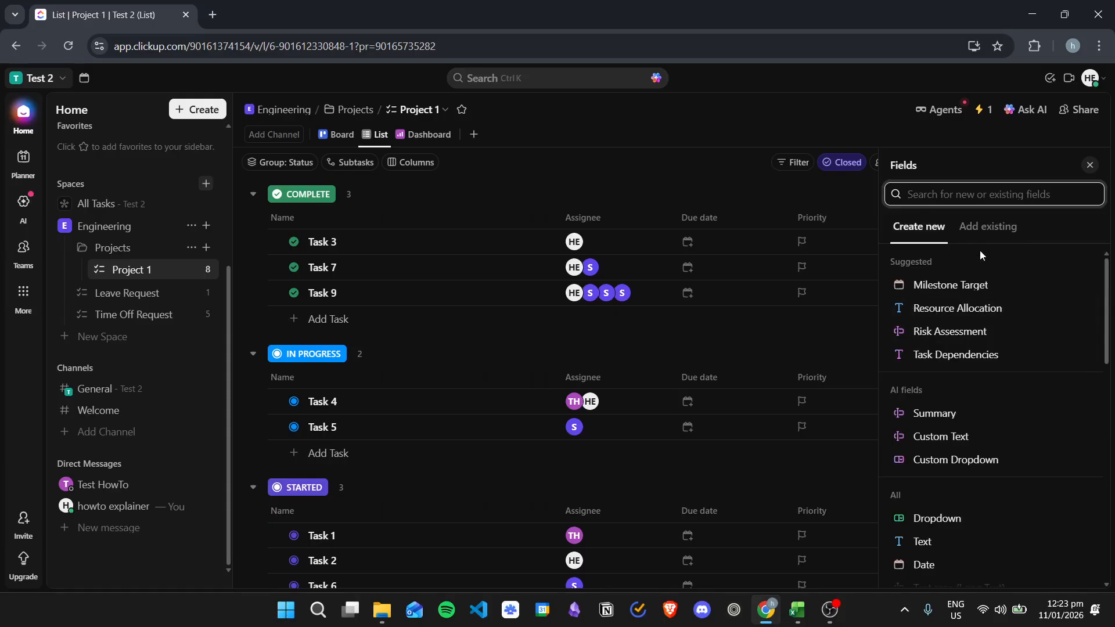
pyautogui.scroll(-8, 969, 336)
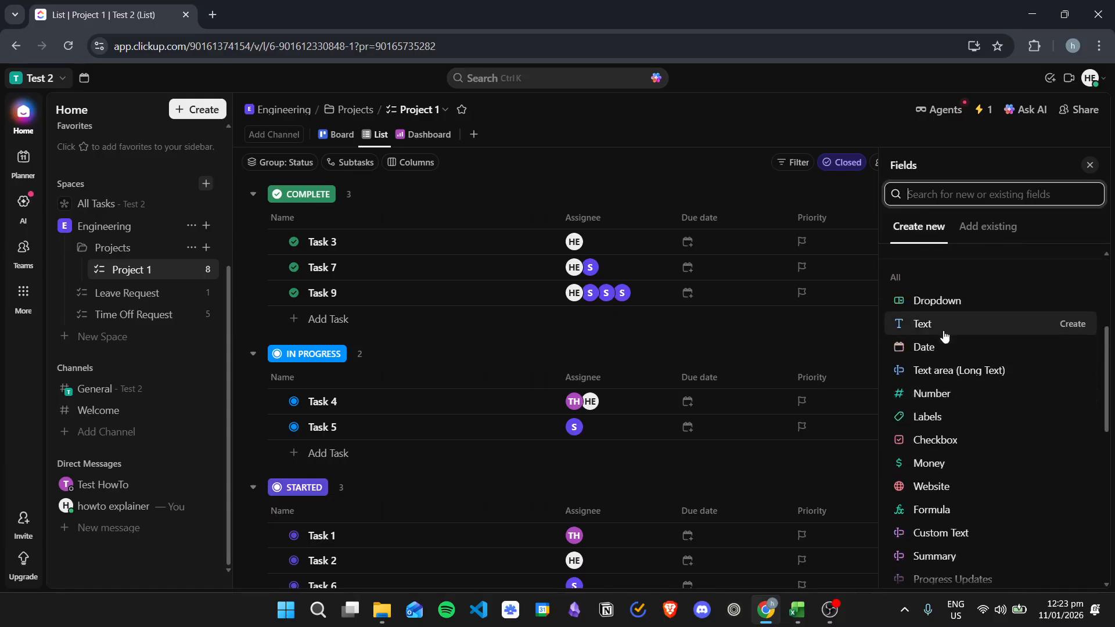
pyautogui.scroll(-4, 942, 363)
pyautogui.scroll(15, 940, 442)
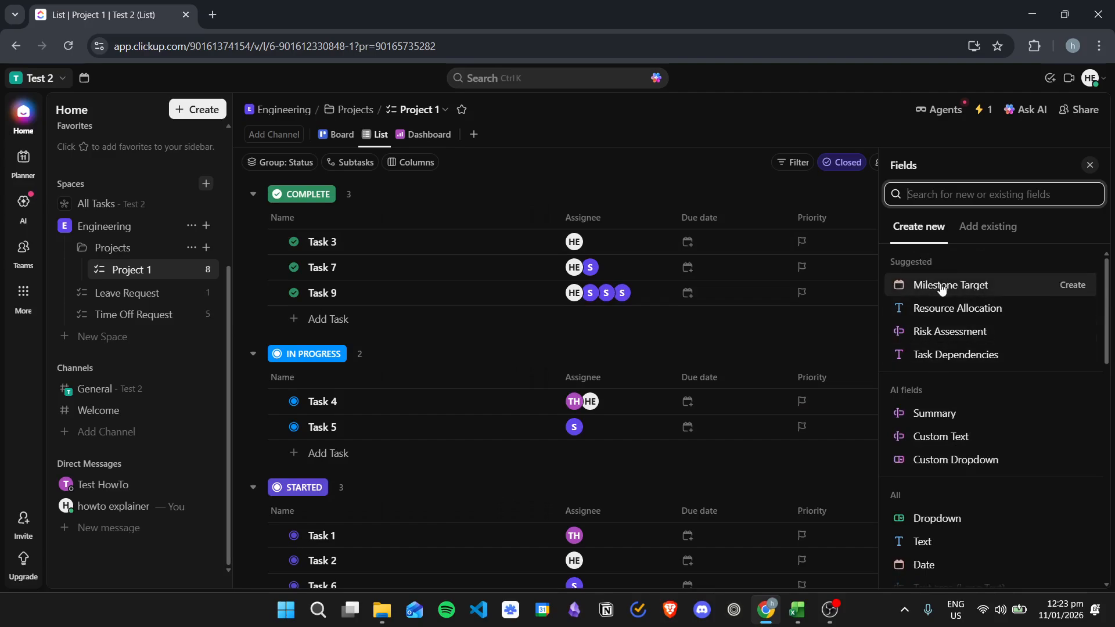
pyautogui.scroll(-5, 1050, 375)
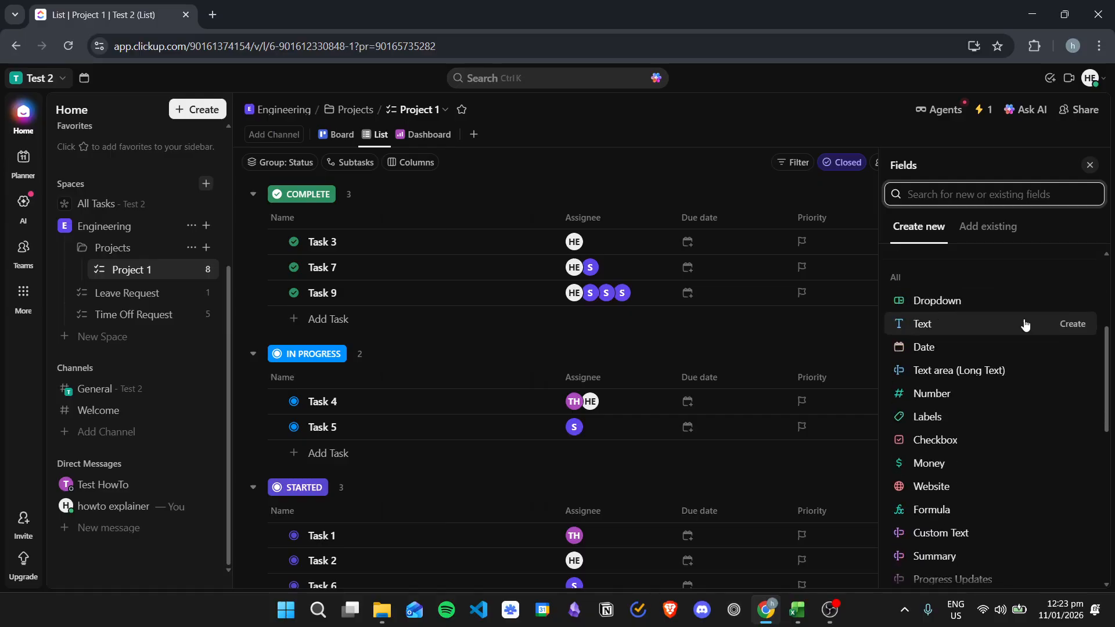
pyautogui.scroll(1, 1050, 287)
pyautogui.moveTo(1107, 335); pyautogui.dragTo(1110, 340)
pyautogui.moveTo(929, 288)
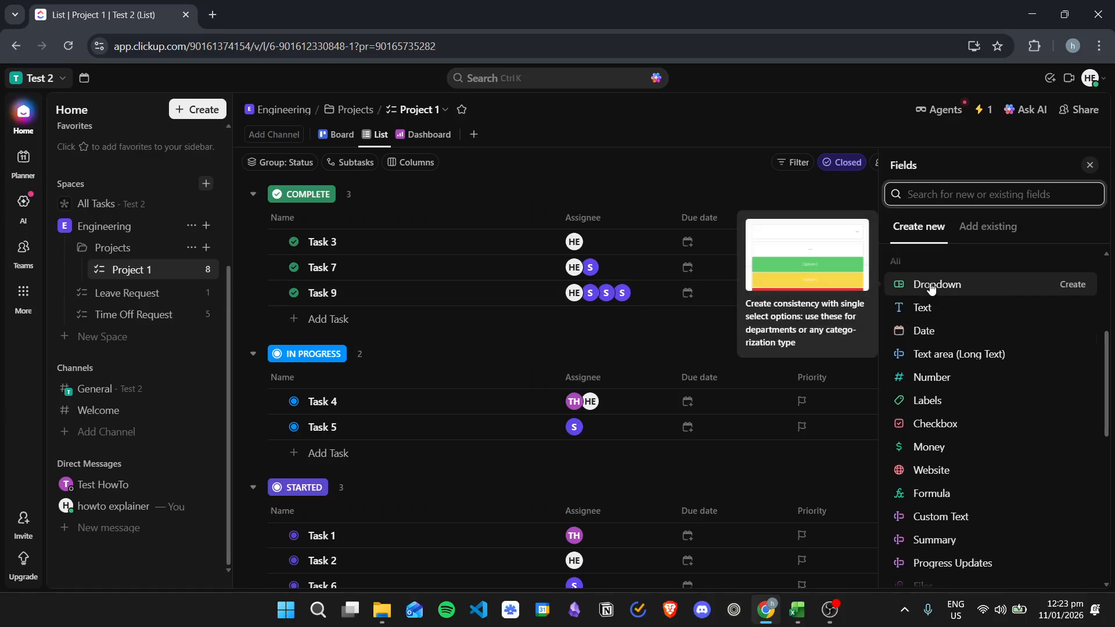
pyautogui.moveTo(922, 309)
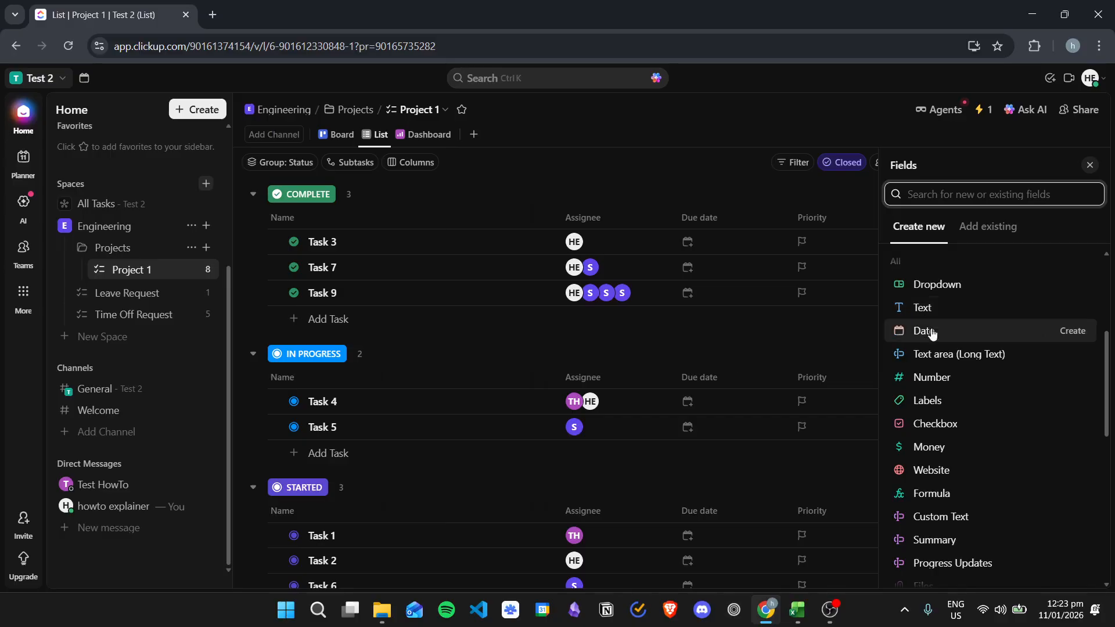
pyautogui.moveTo(931, 356)
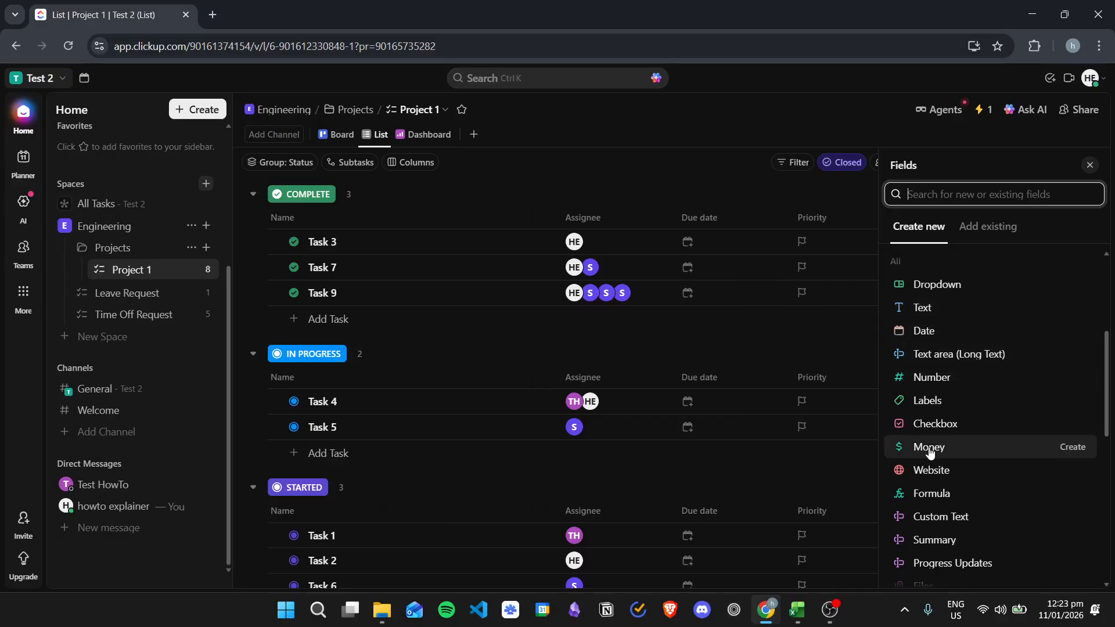
pyautogui.scroll(-5, 929, 450)
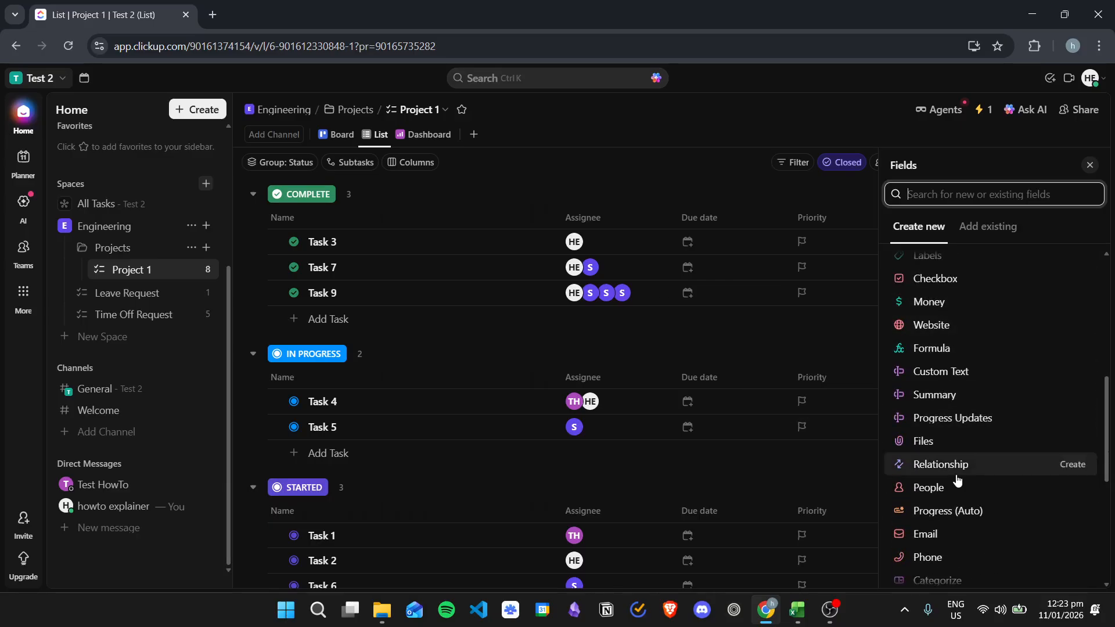
pyautogui.scroll(-5, 959, 492)
pyautogui.scroll(-5, 959, 390)
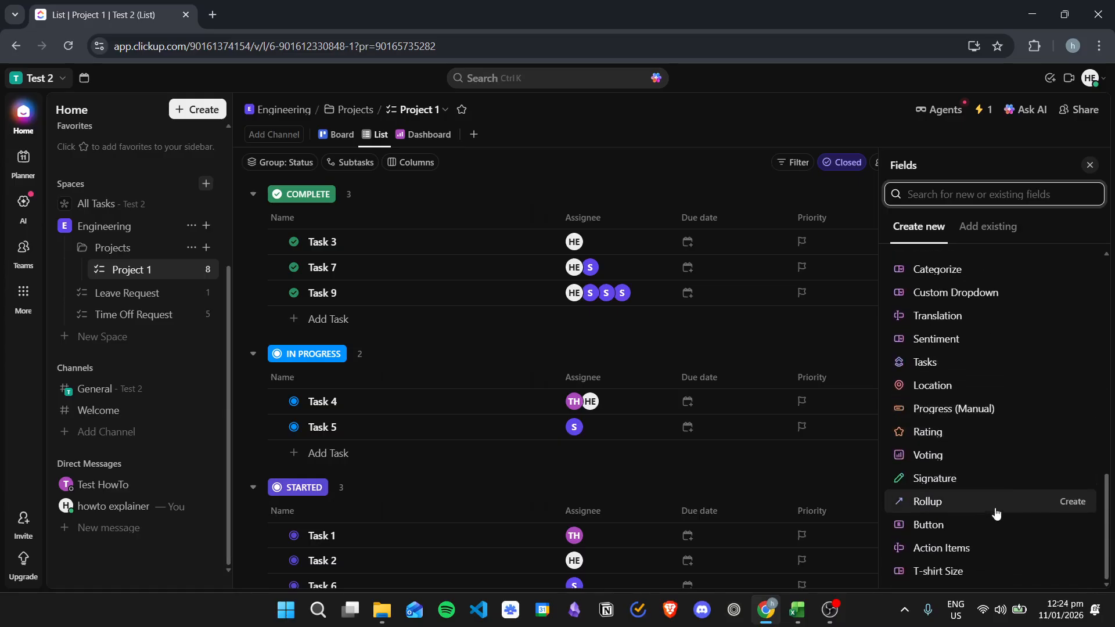
# - Create a Money custom field named Cost as a new column in the Project 1 list
pyautogui.scroll(6, 941, 521)
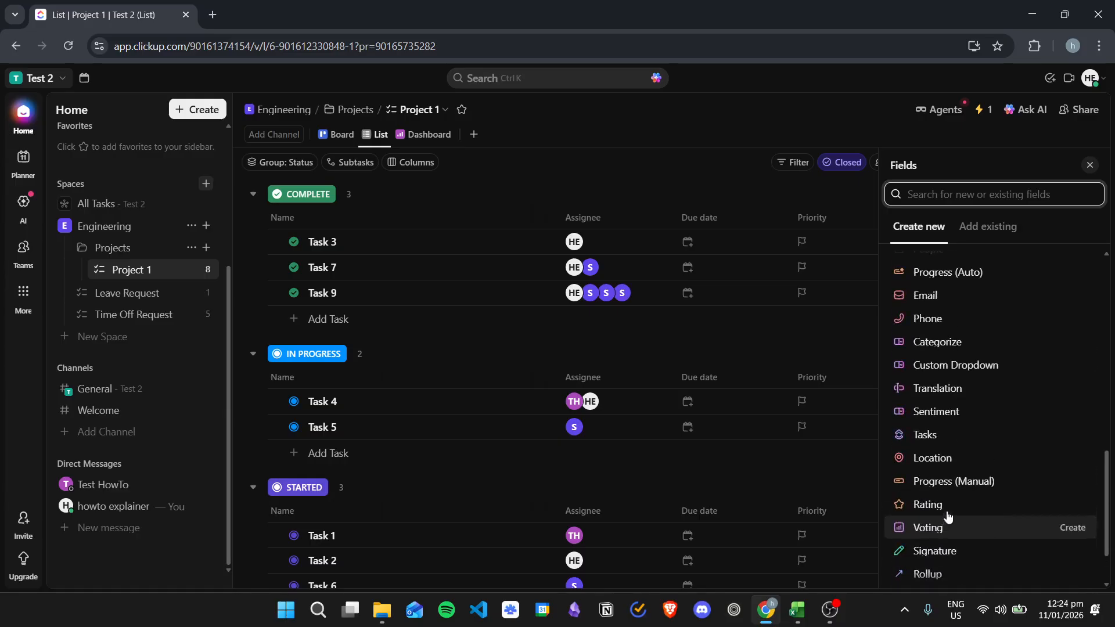
pyautogui.scroll(7, 955, 498)
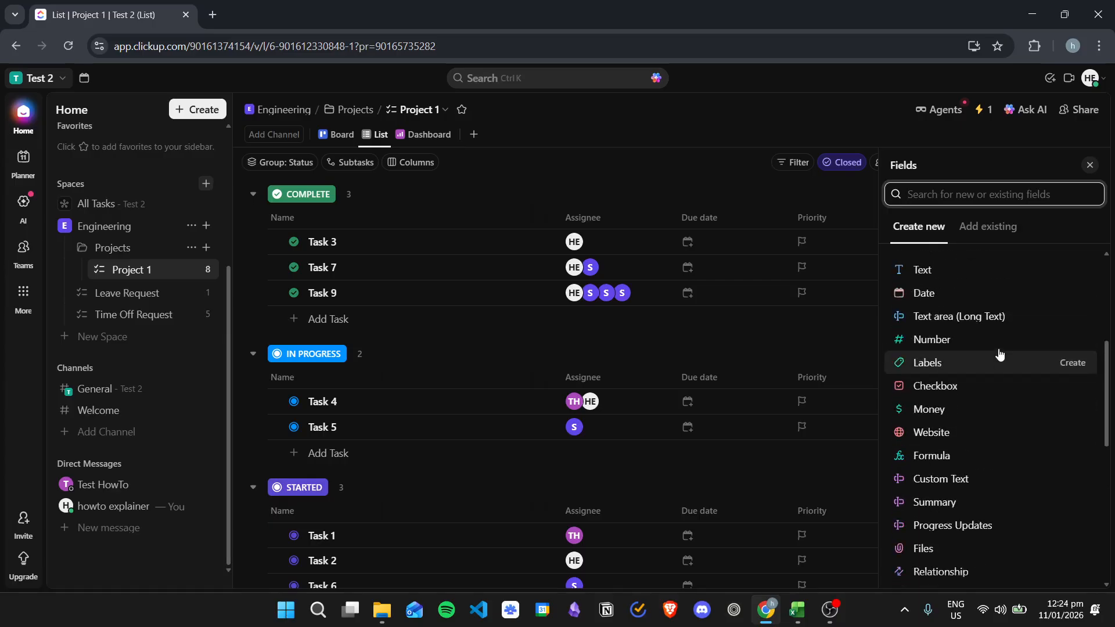
pyautogui.scroll(2, 983, 401)
pyautogui.scroll(-2, 963, 383)
pyautogui.scroll(-2, 953, 377)
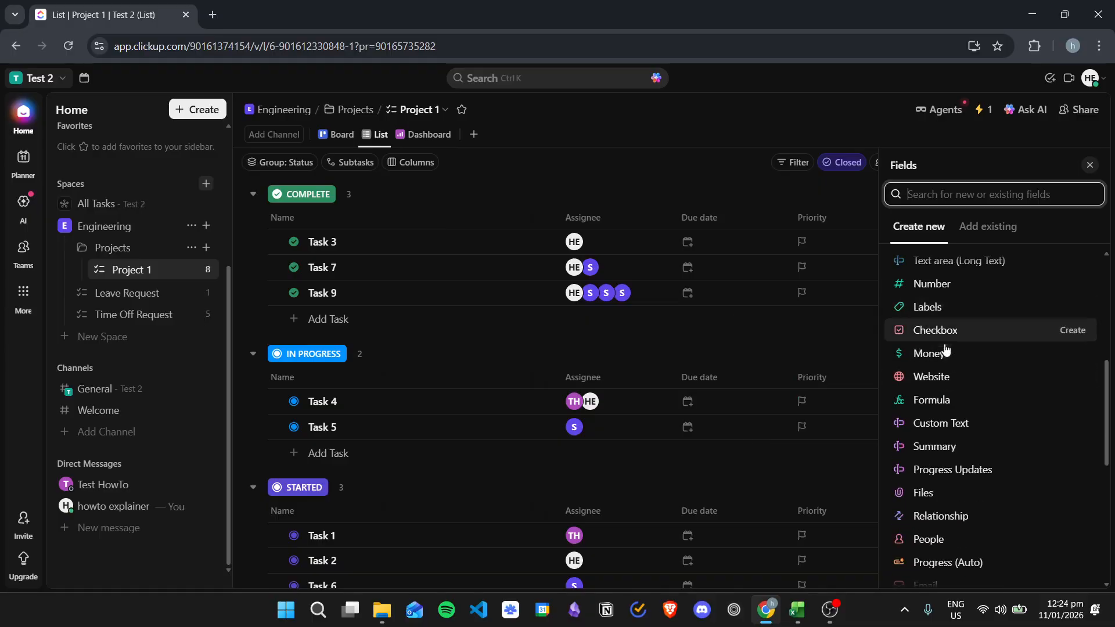
pyautogui.click(932, 355)
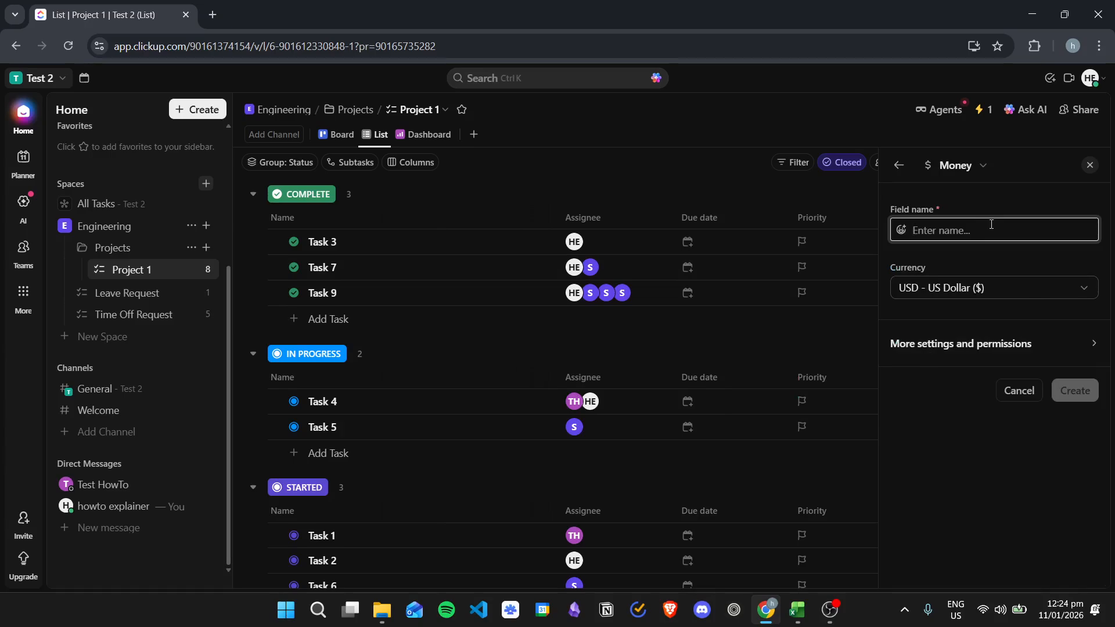
pyautogui.write('Cost')
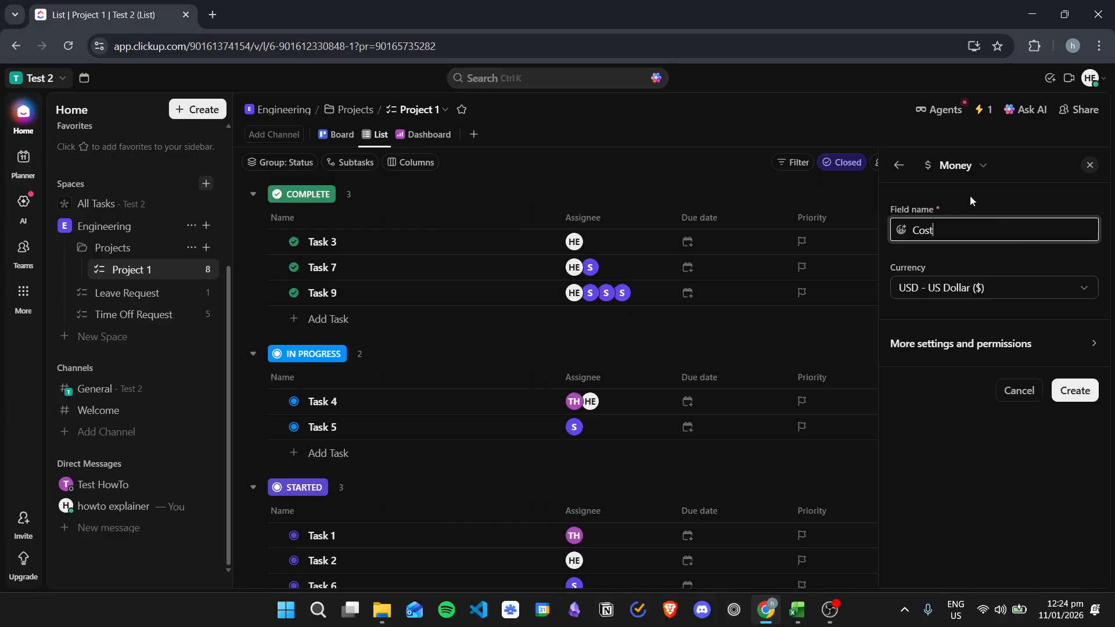
pyautogui.click(1055, 383)
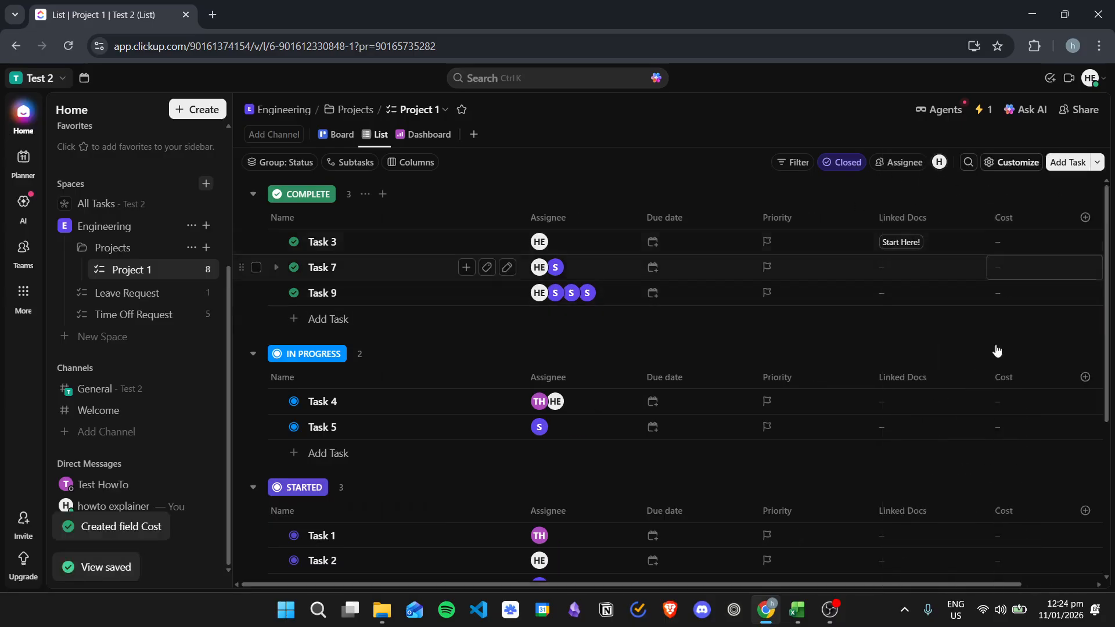
# - Fill in the Cost column: $150 for Task 3, $100 for Task 7, $50 for Task 9, $60 for Task 4 and $70 for Task 5
pyautogui.moveTo(844, 584); pyautogui.dragTo(924, 582)
pyautogui.click(956, 235)
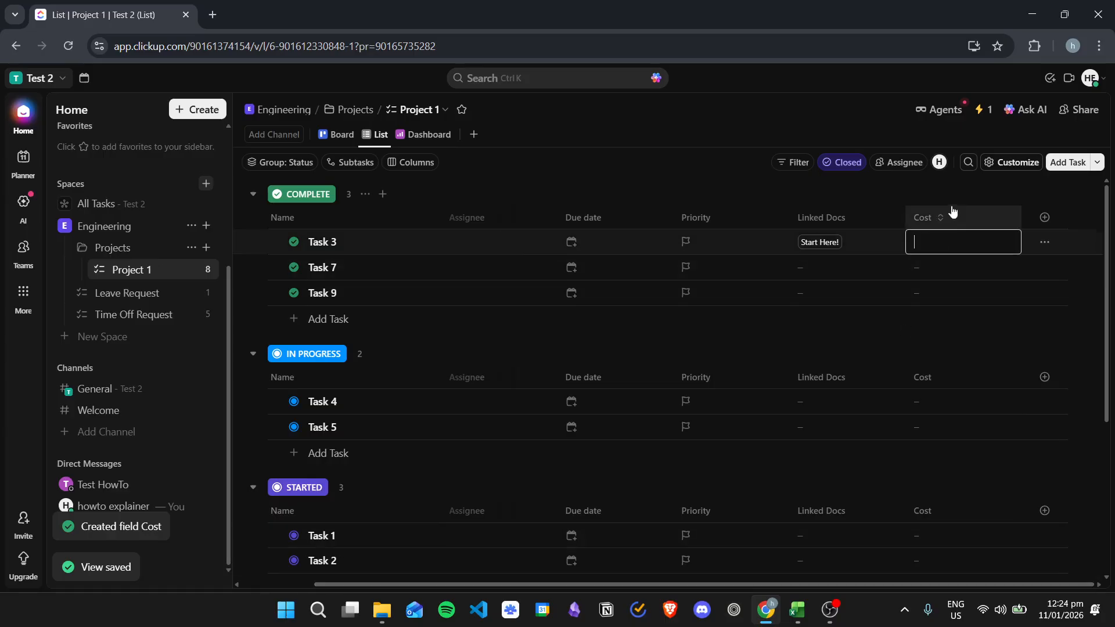
pyautogui.press('Return')
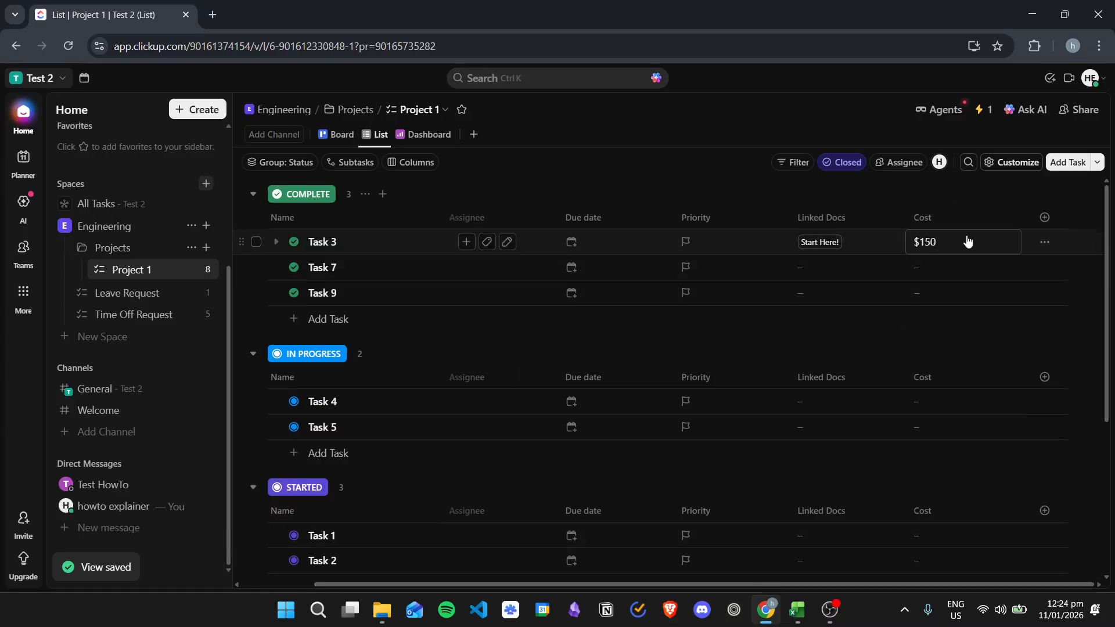
pyautogui.click(937, 259)
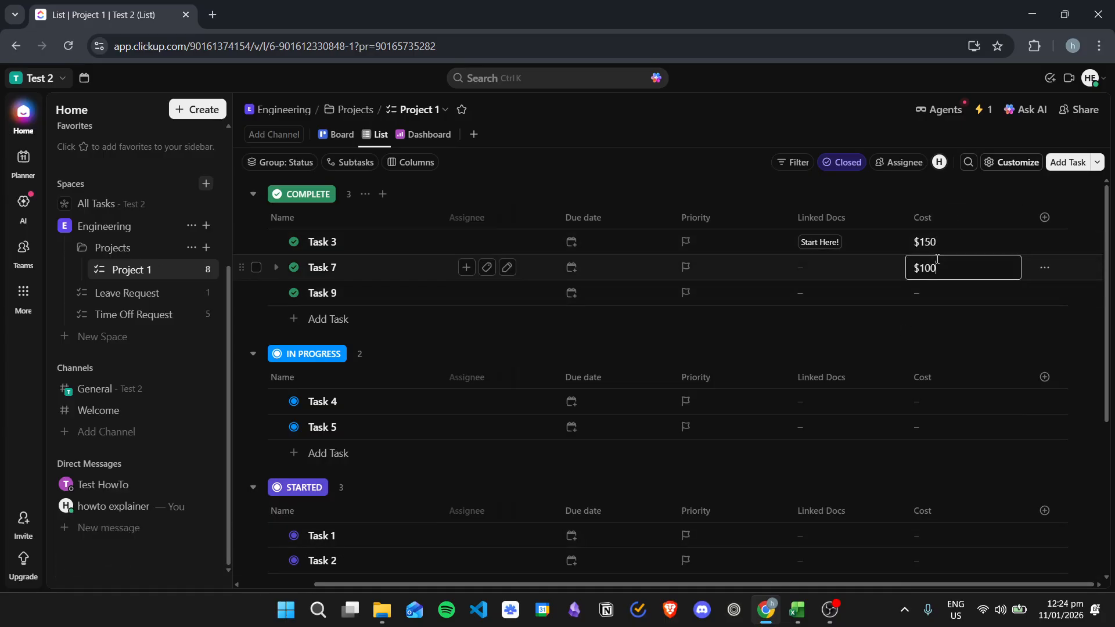
pyautogui.click(950, 286)
pyautogui.write('50')
pyautogui.press('Return')
pyautogui.click(938, 405)
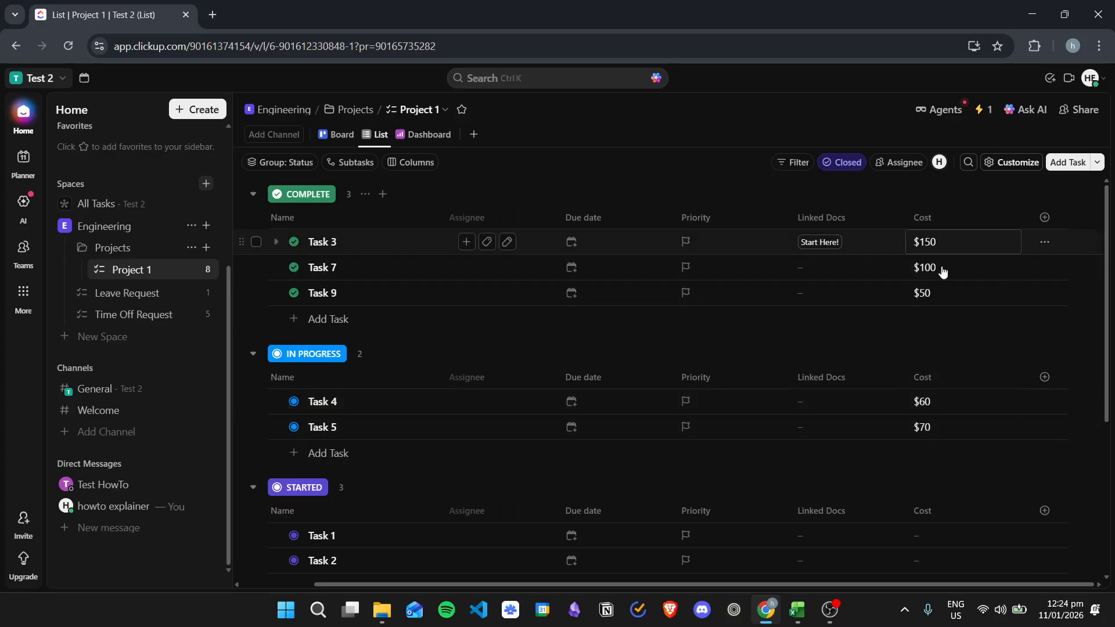
# - Search the available field types for "progre" and choose Progress (Auto) as the type of a new custom field
pyautogui.click(1044, 217)
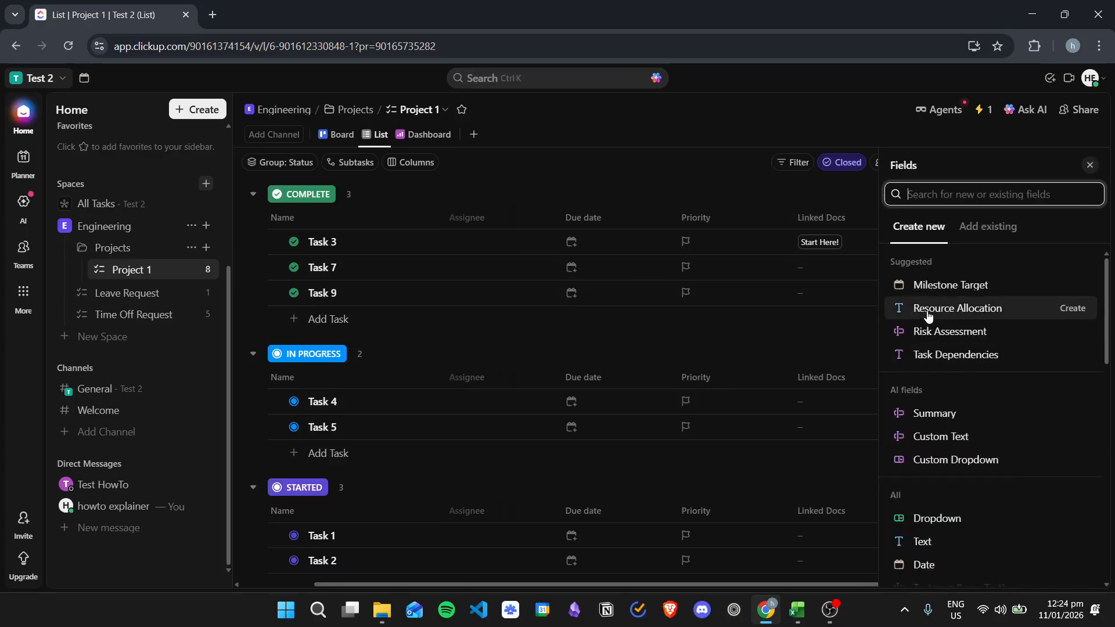
pyautogui.scroll(-4, 923, 348)
pyautogui.scroll(-8, 929, 376)
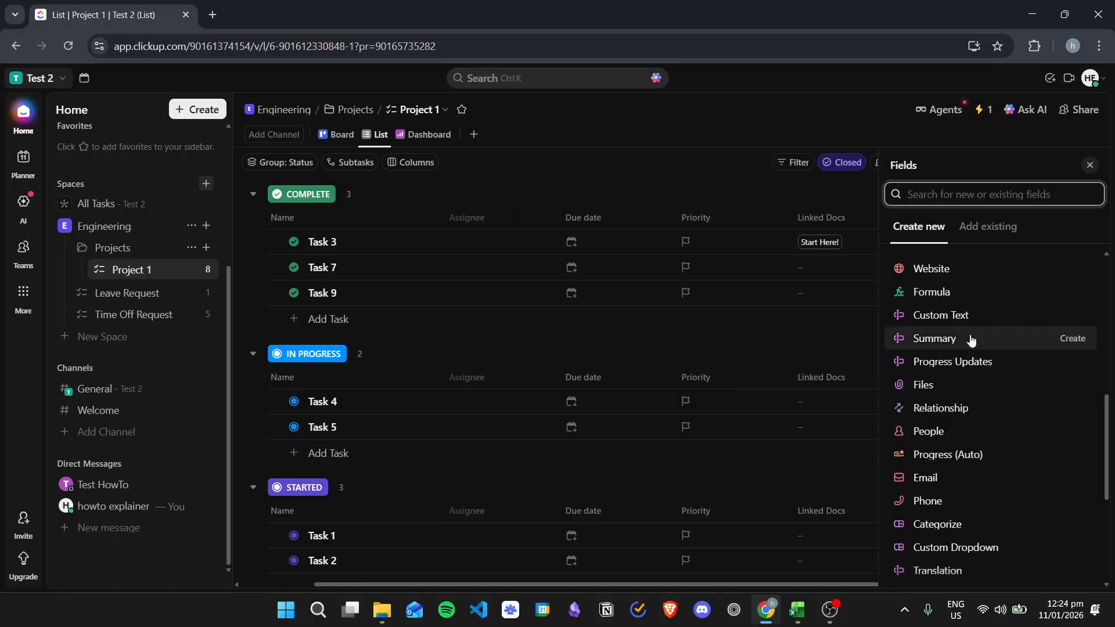
pyautogui.scroll(3, 999, 416)
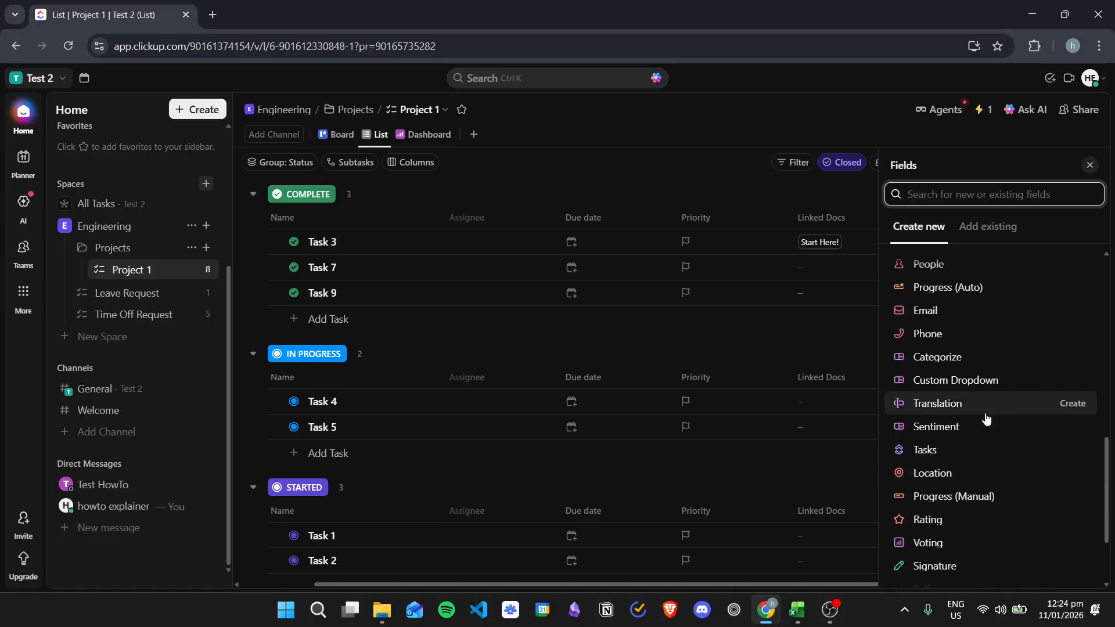
pyautogui.scroll(-3, 981, 447)
pyautogui.scroll(6, 977, 472)
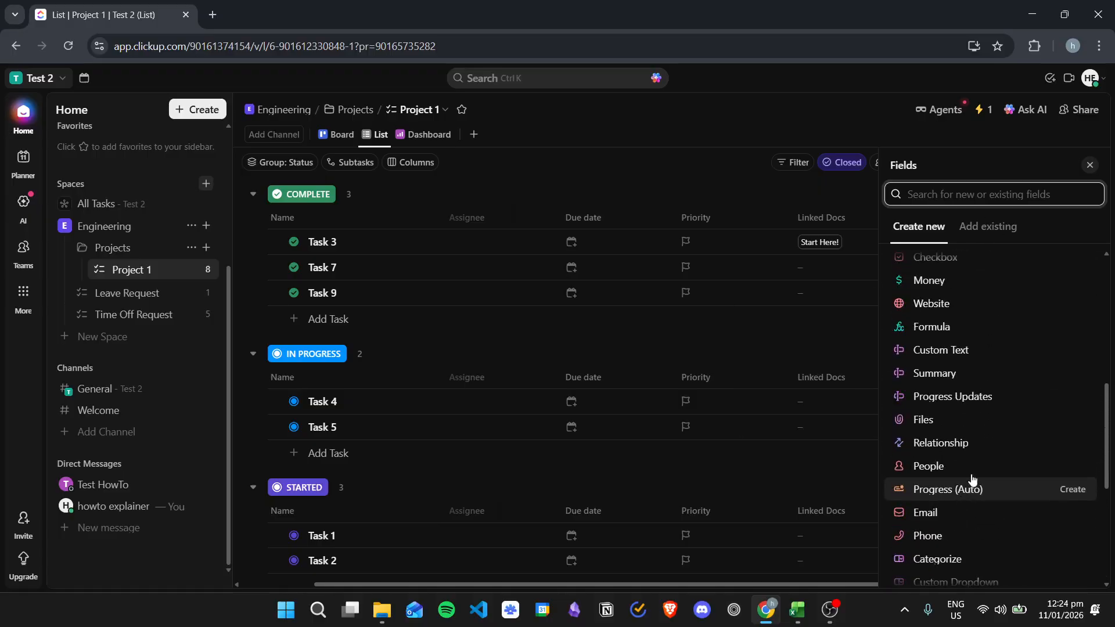
pyautogui.scroll(5, 1010, 401)
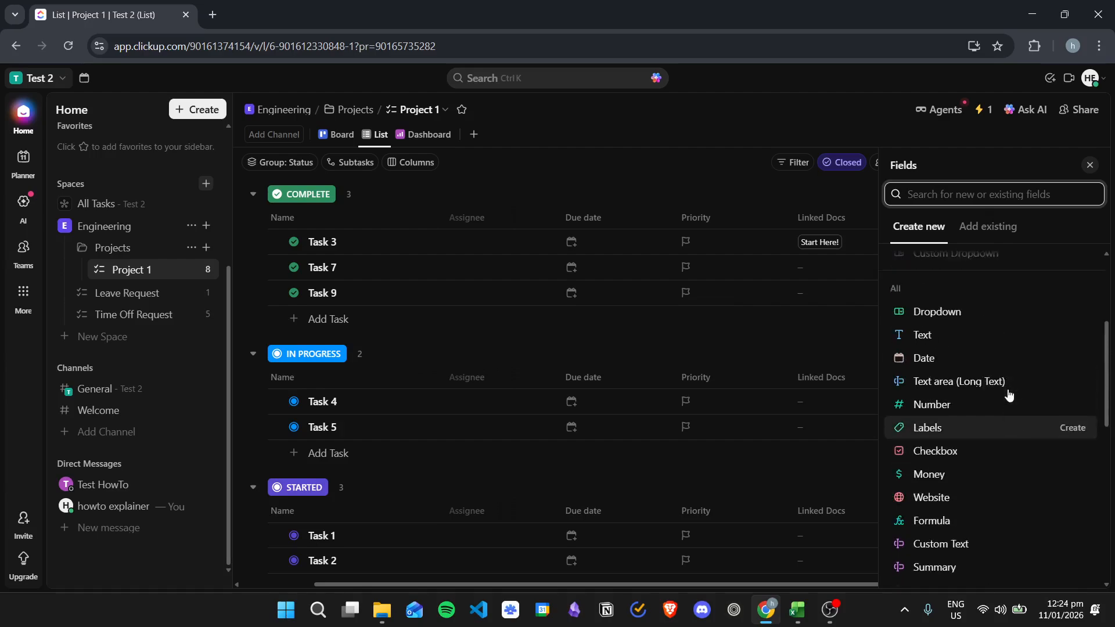
pyautogui.write('progre')
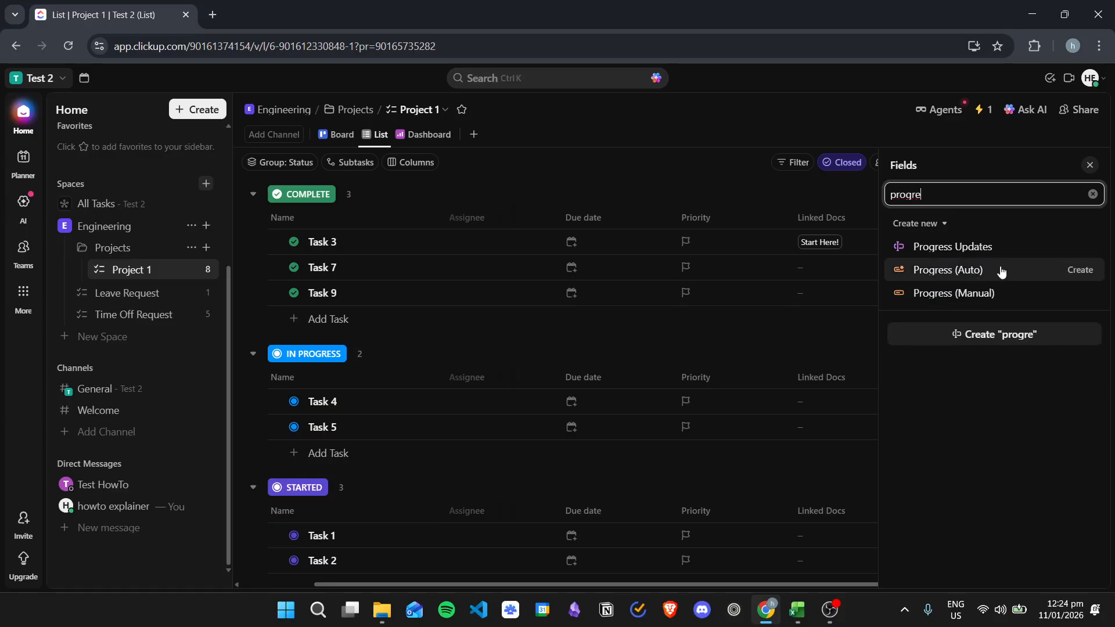
pyautogui.click(954, 269)
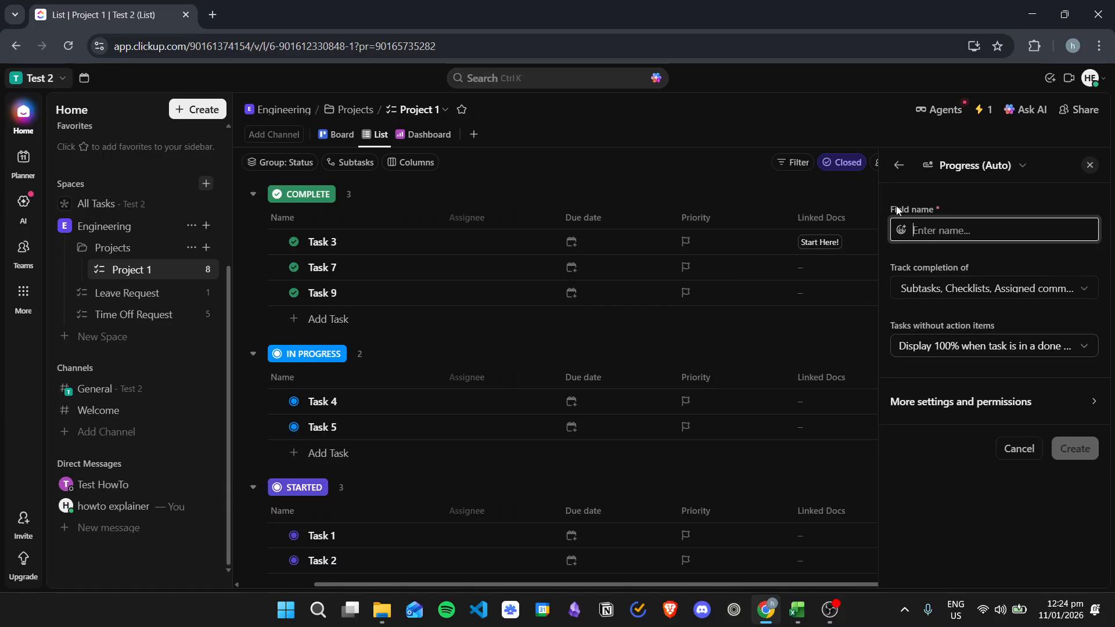
# - Name the Progress (Auto) field Progress, check which items its completion tracking covers, and create it
pyautogui.write('P')
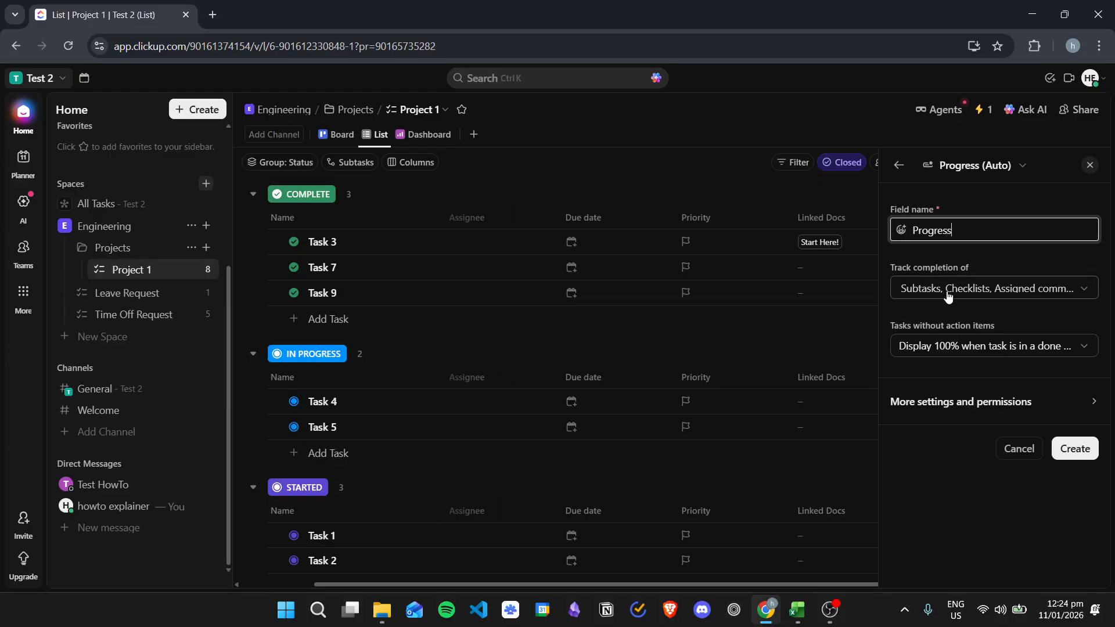
pyautogui.write('rogress')
pyautogui.click(967, 290)
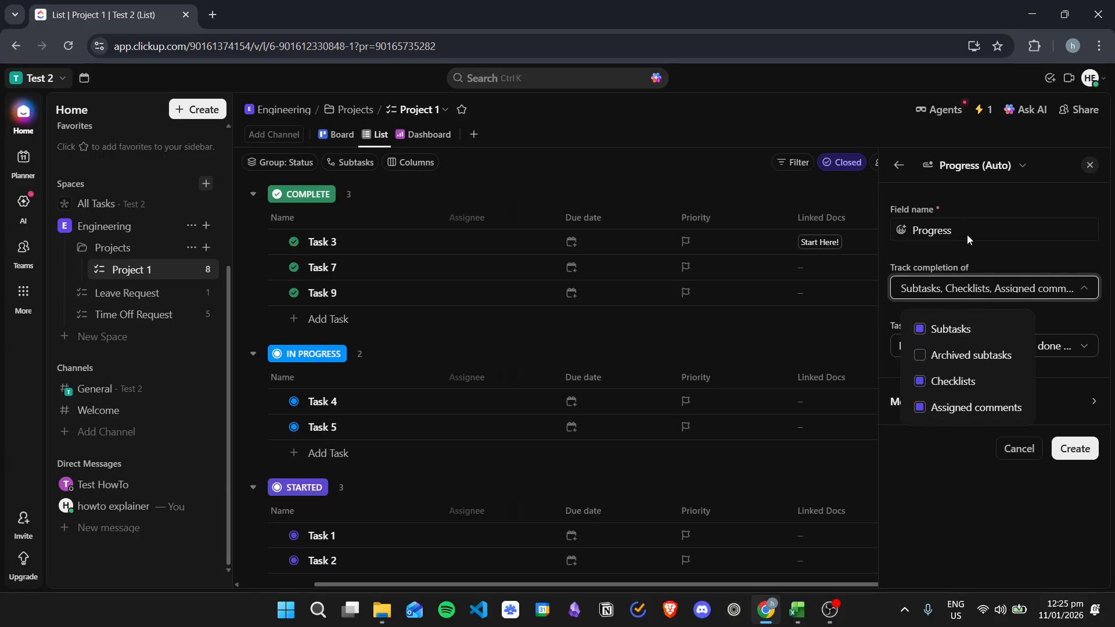
pyautogui.click(931, 221)
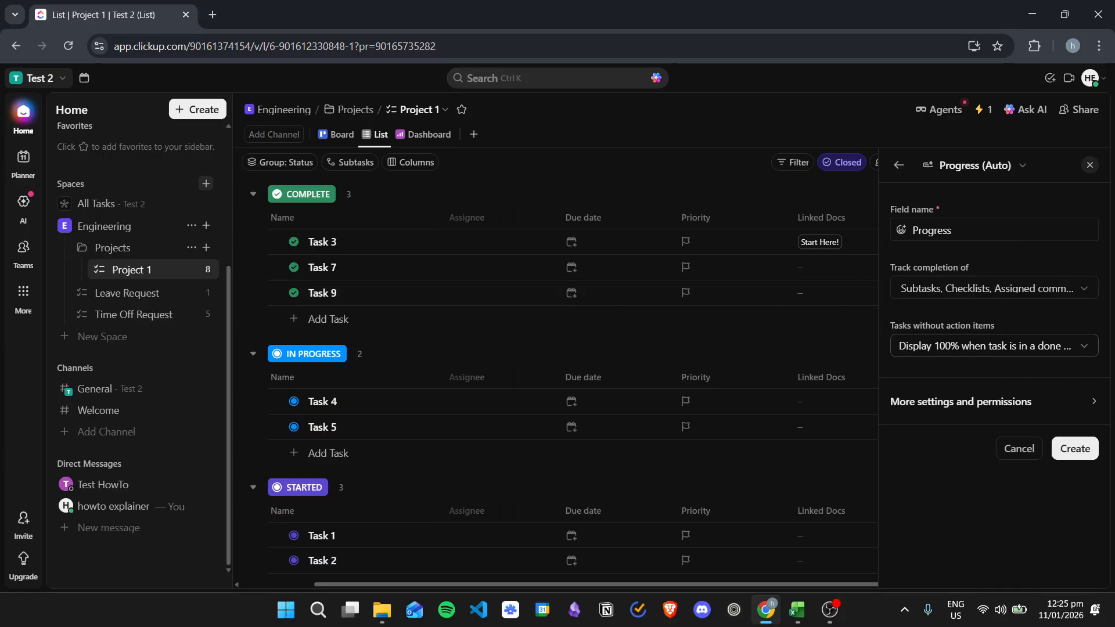
pyautogui.click(1074, 448)
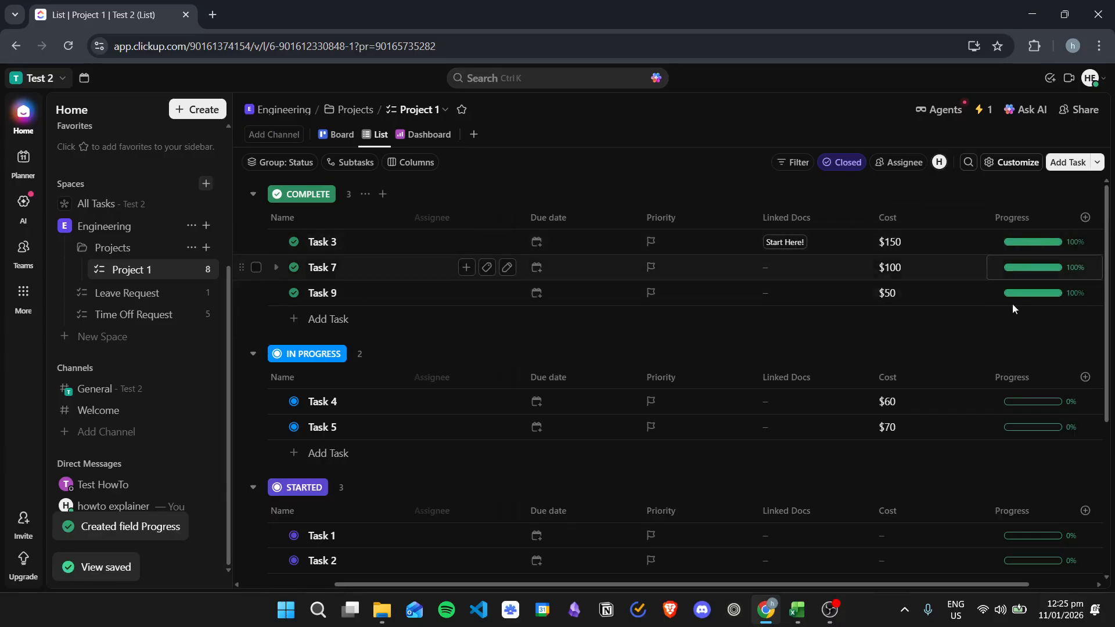
# - Add three subtasks under Task 4 named Subtask 1, Subtask 2 and Subtask 3
pyautogui.scroll(-3, 1038, 343)
pyautogui.scroll(4, 1035, 430)
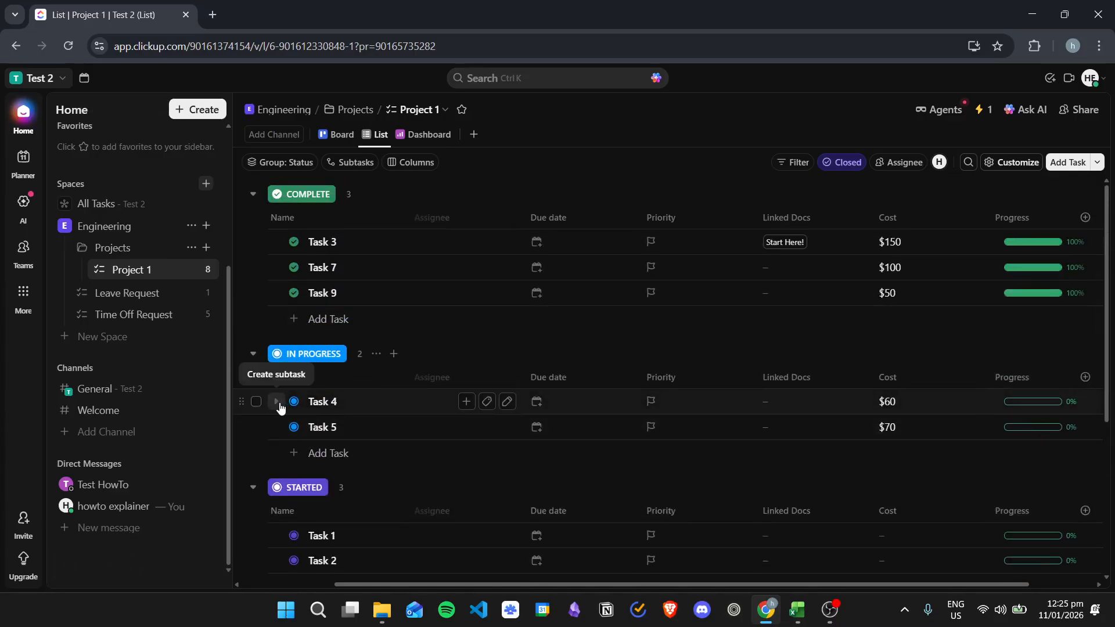
pyautogui.click(278, 401)
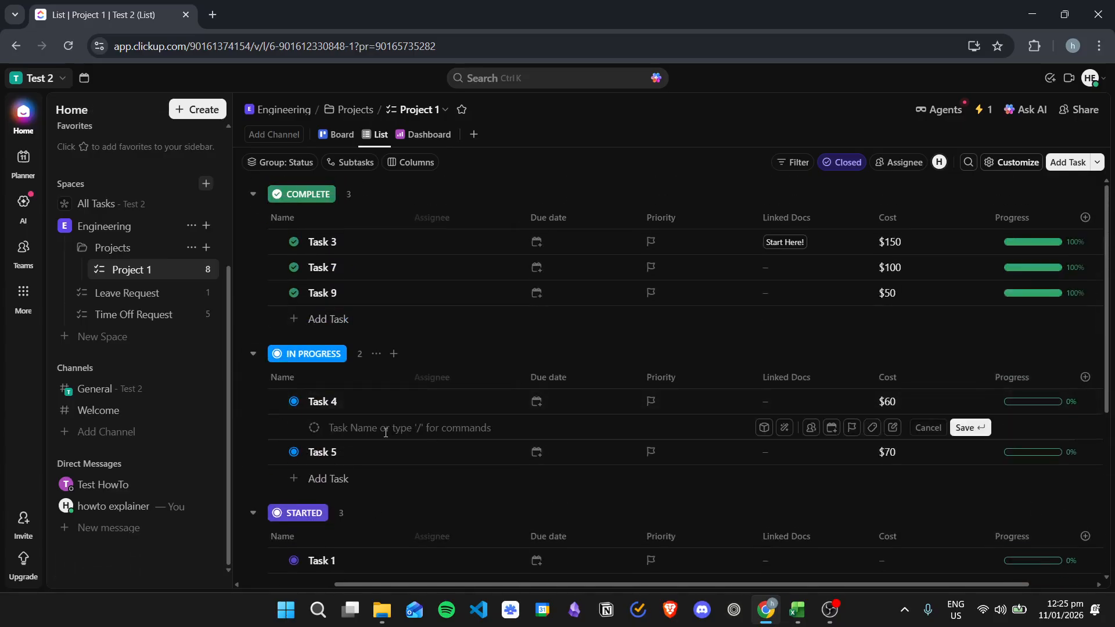
pyautogui.write('Sub')
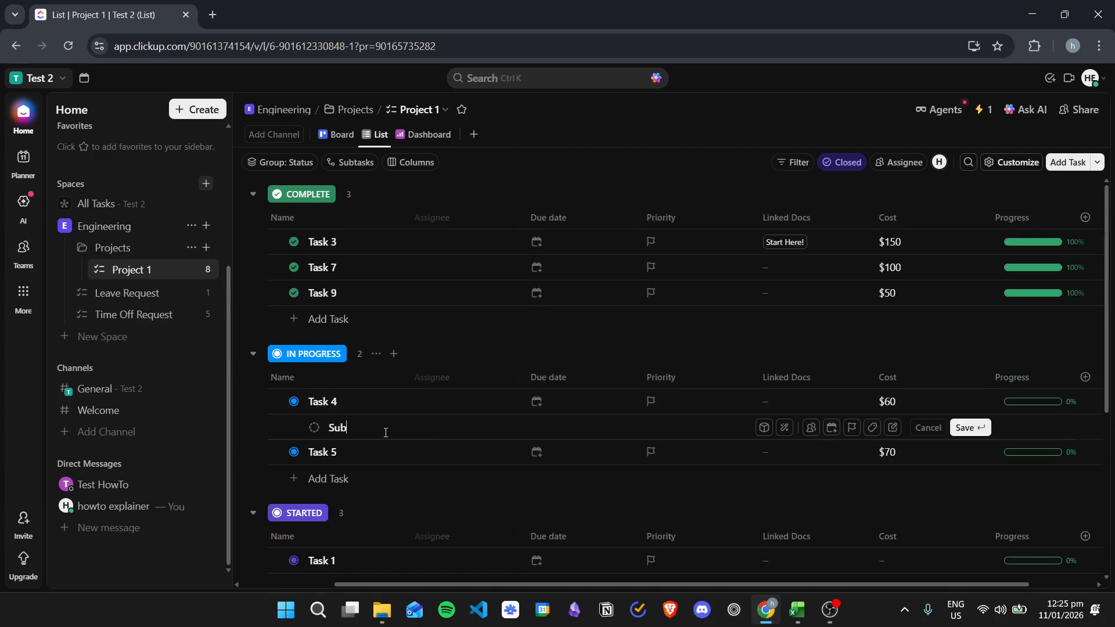
pyautogui.press('Return')
pyautogui.write('Subtask')
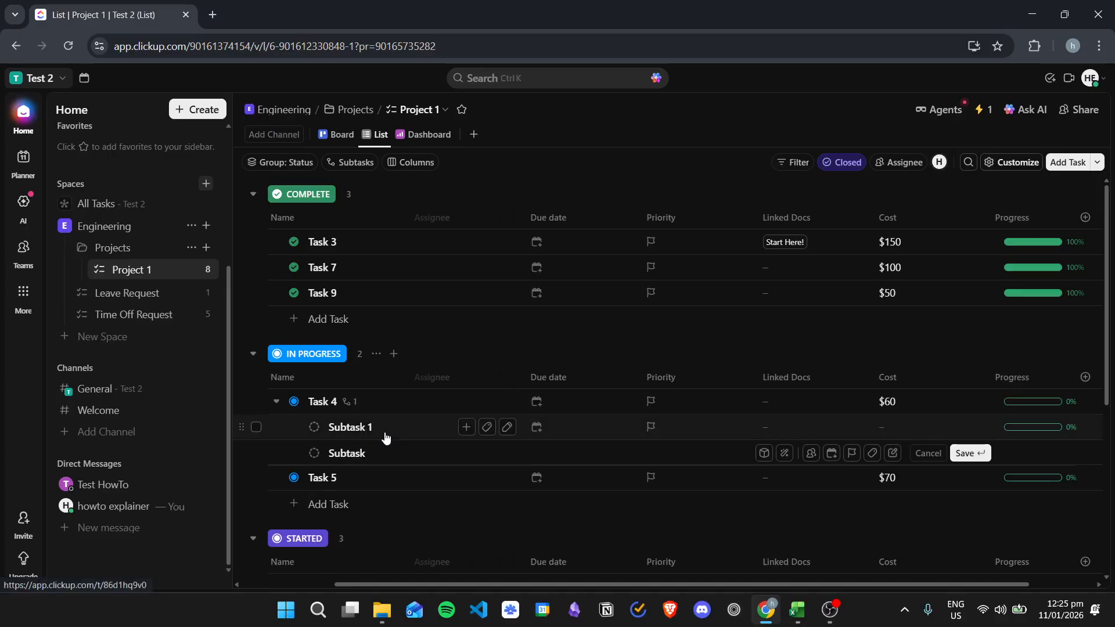
pyautogui.write(' 2')
pyautogui.press('Return')
pyautogui.write('Sub')
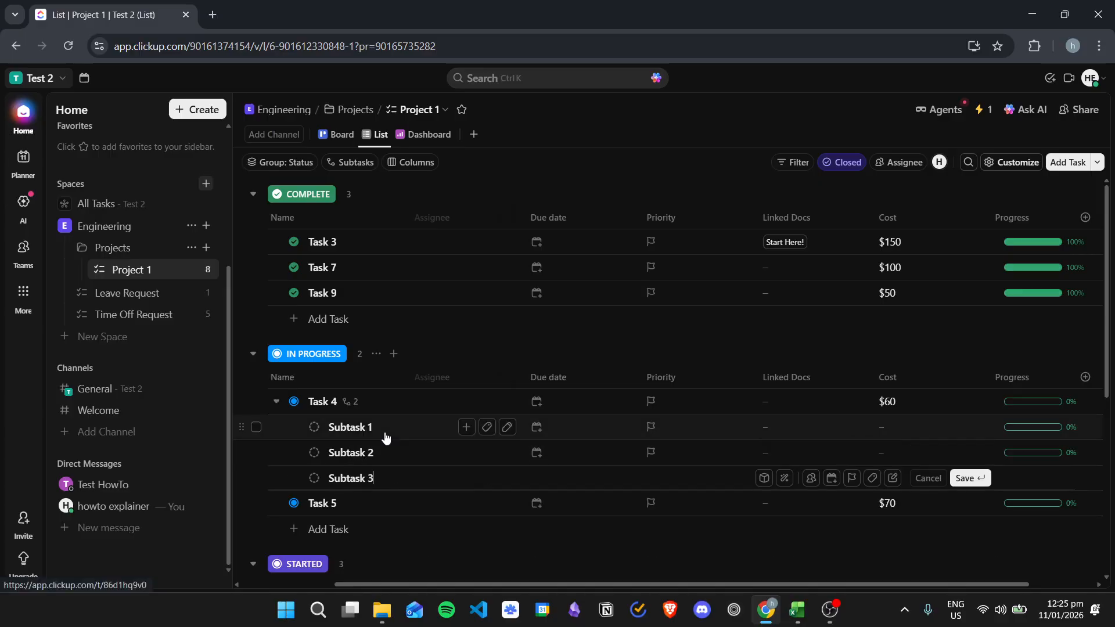
pyautogui.write('task 3')
pyautogui.press('Return')
# - Set the status of Subtask 1, Subtask 2, Subtask 3 and their parent Task 4 to COMPLETE
pyautogui.click(314, 427)
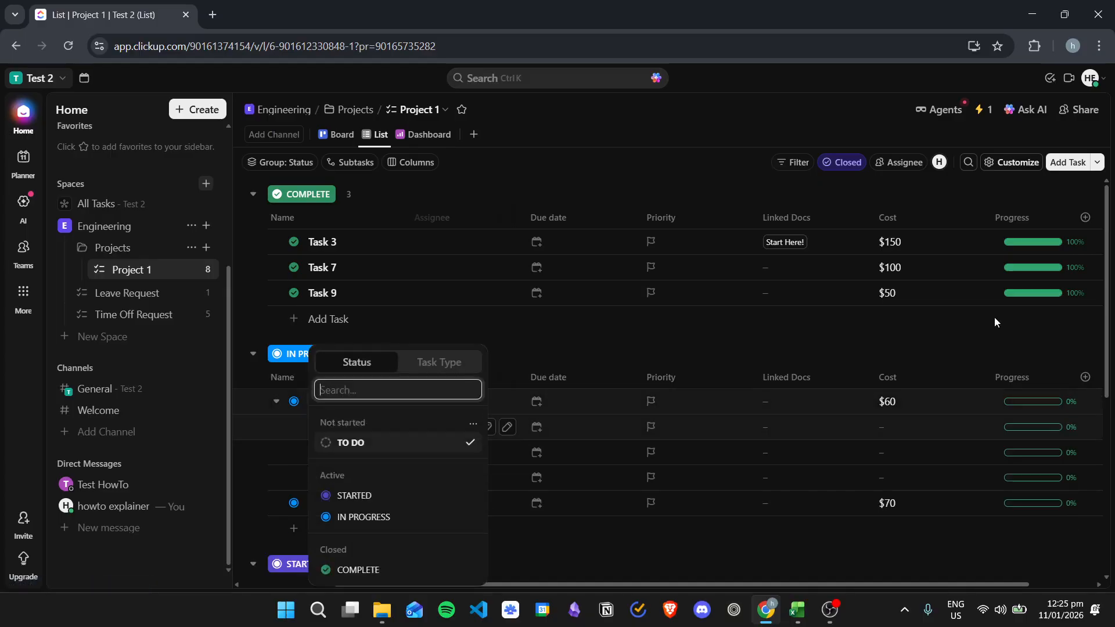
pyautogui.click(380, 570)
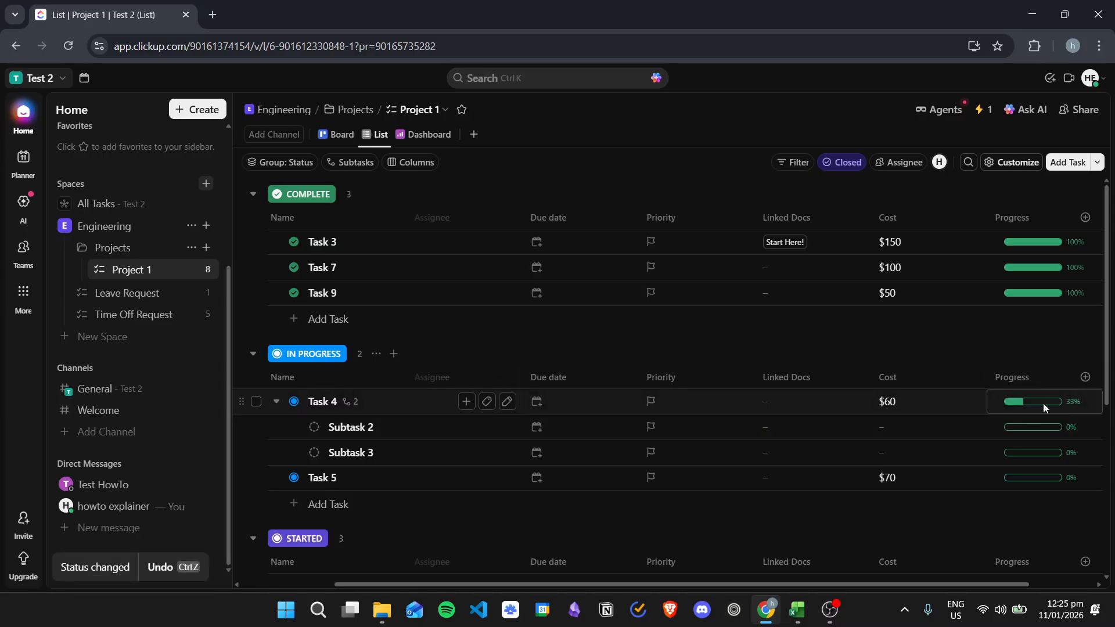
pyautogui.click(314, 428)
pyautogui.click(380, 570)
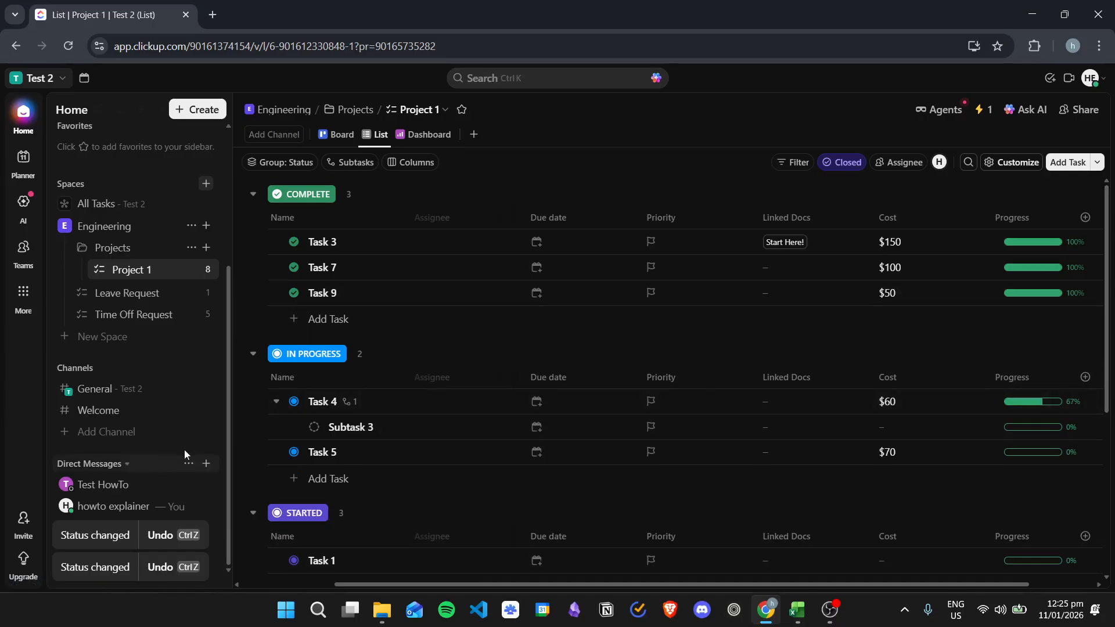
pyautogui.click(314, 428)
pyautogui.click(398, 570)
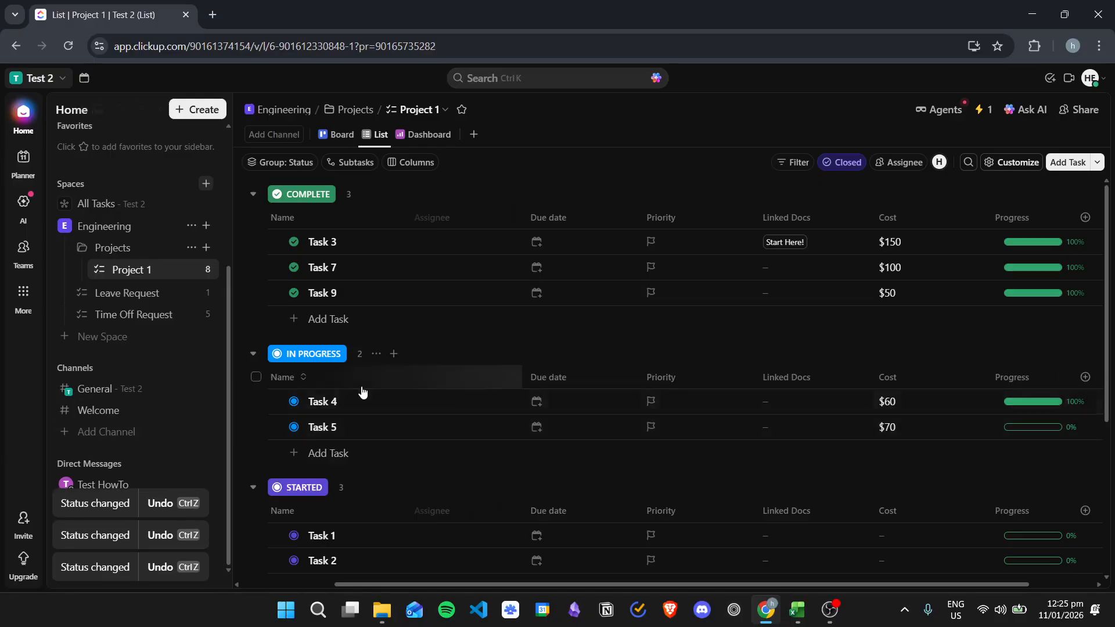
pyautogui.click(294, 401)
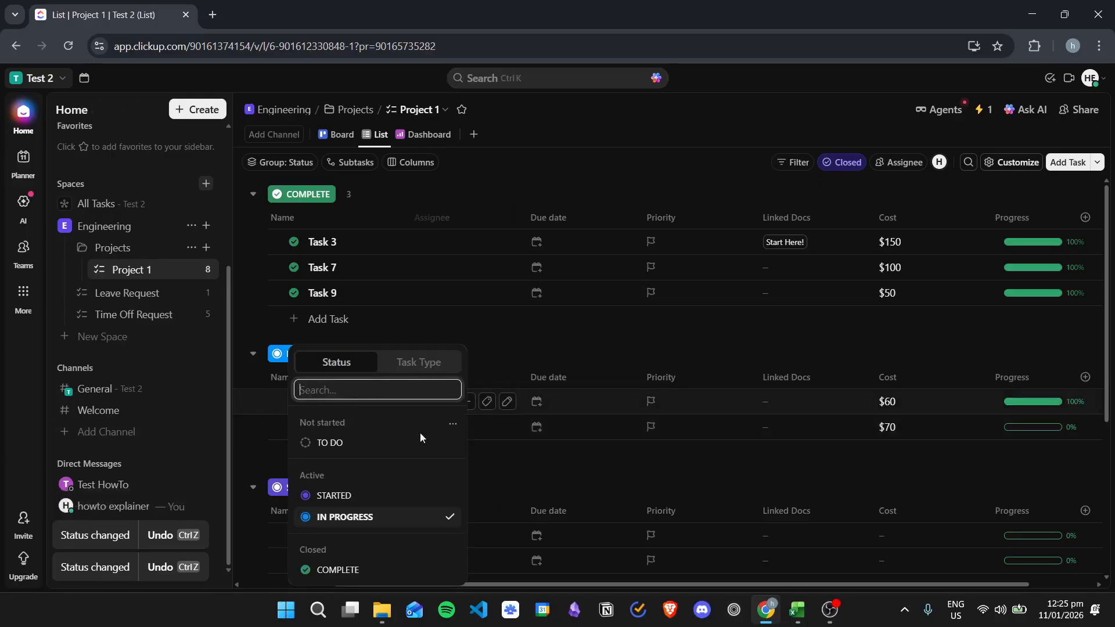
pyautogui.click(338, 569)
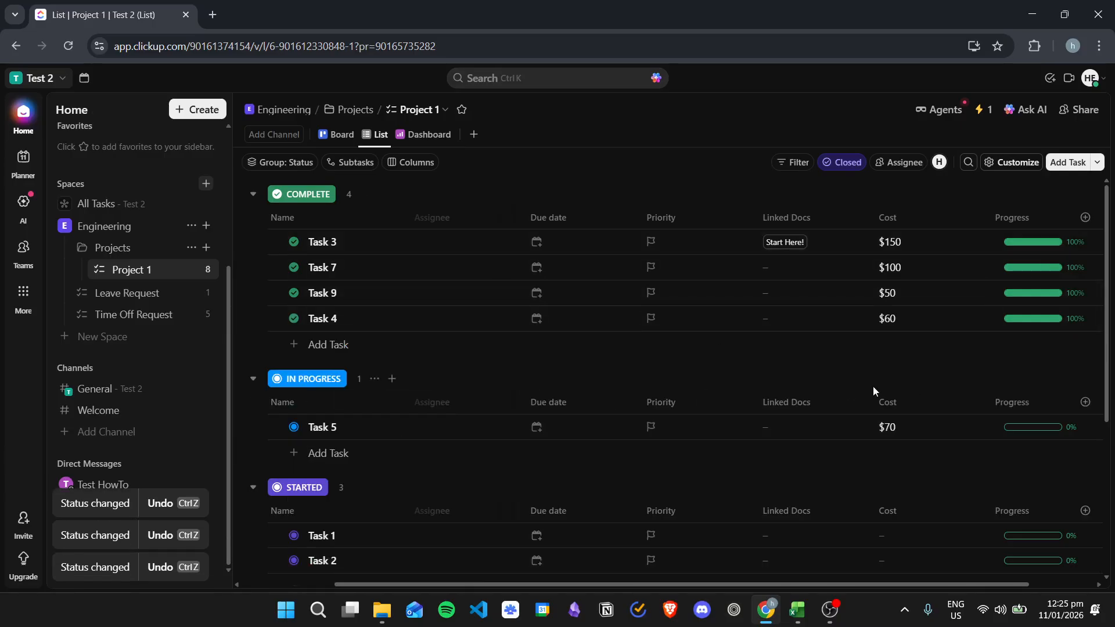
# - Create a new Text custom field named Description as a column in the task list
pyautogui.click(1085, 218)
pyautogui.scroll(-5, 952, 383)
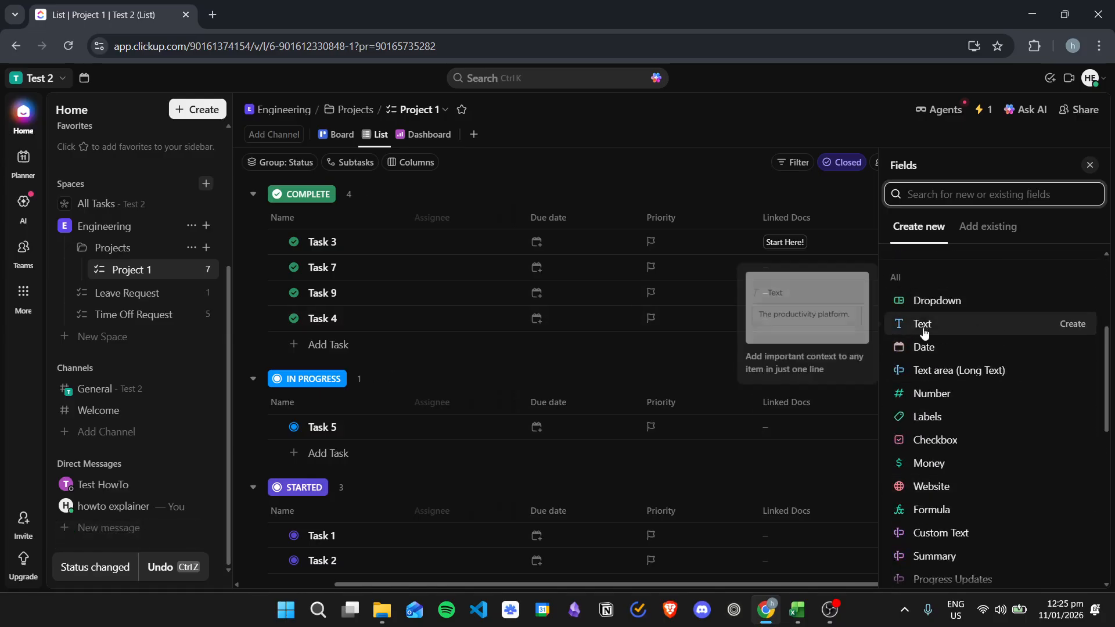
pyautogui.click(950, 324)
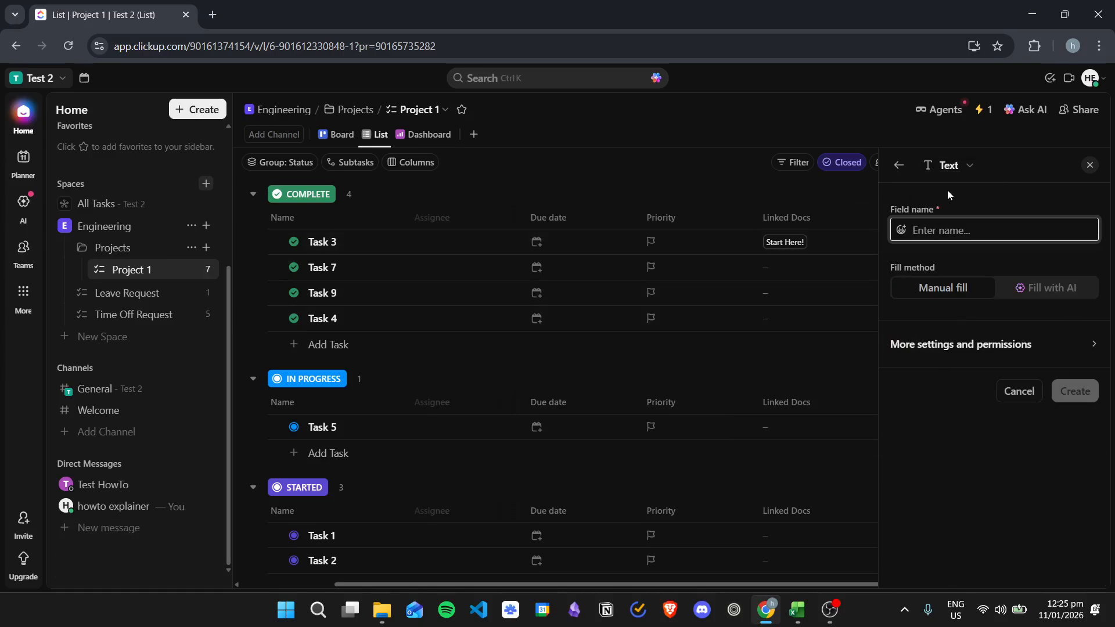
pyautogui.write('Desc')
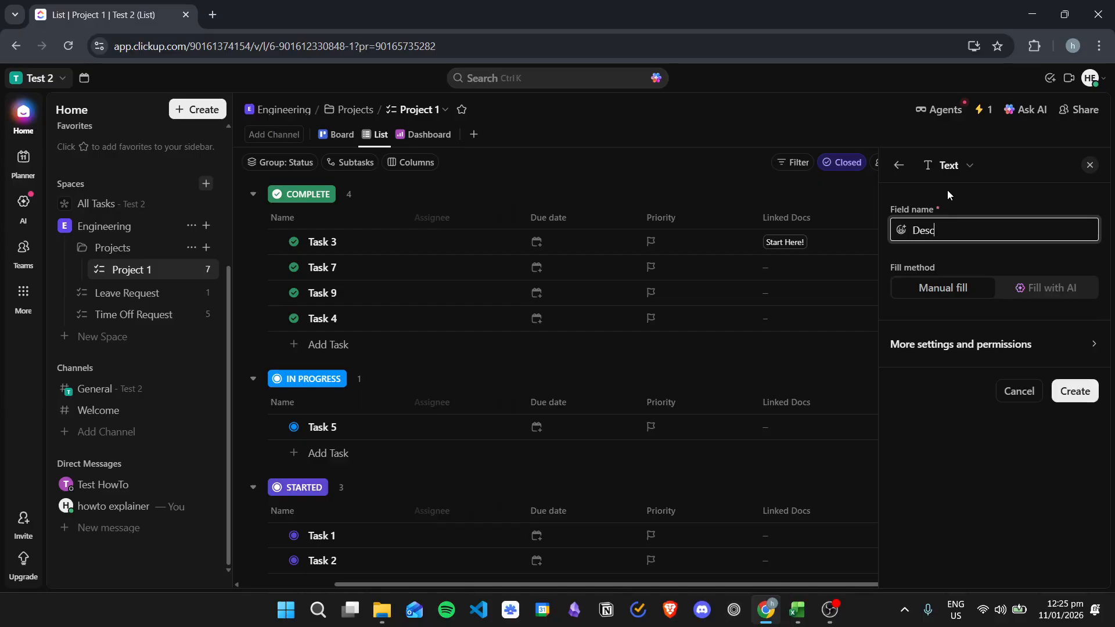
pyautogui.write('ription')
pyautogui.click(1083, 395)
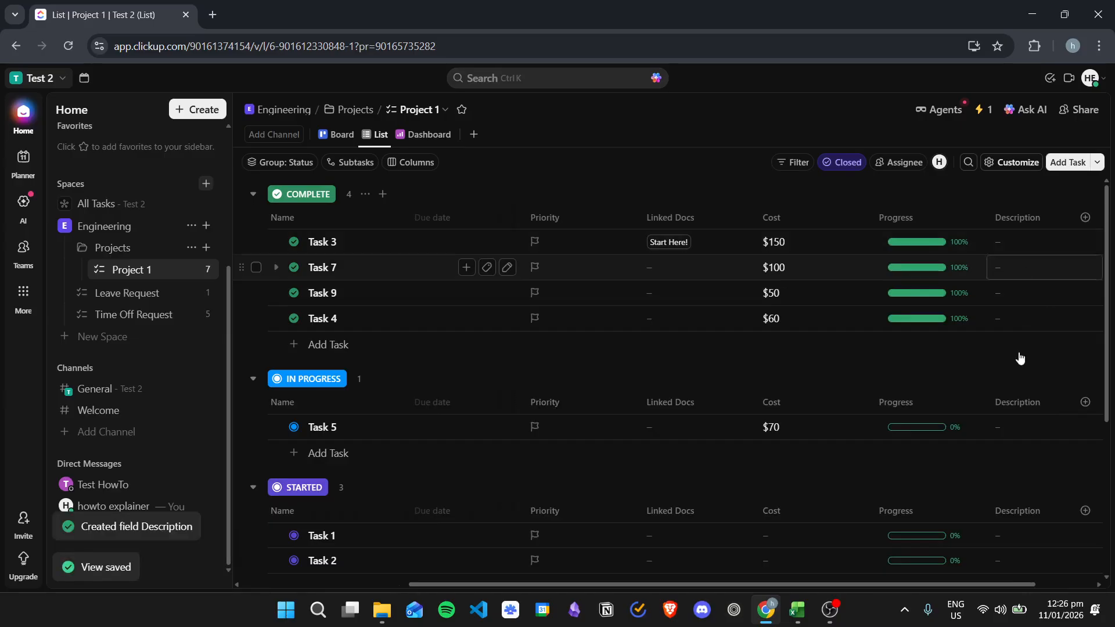
# - Enter "Send Doc to Supervisor" as the Description of Task 3
pyautogui.moveTo(828, 584); pyautogui.dragTo(929, 584)
pyautogui.click(929, 243)
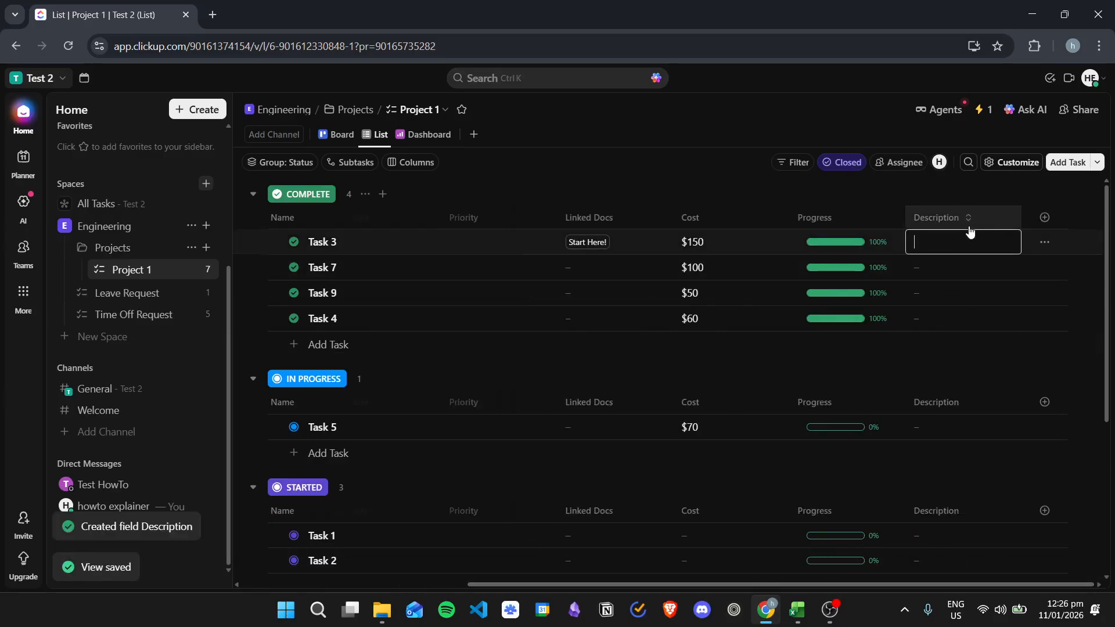
pyautogui.write('Do')
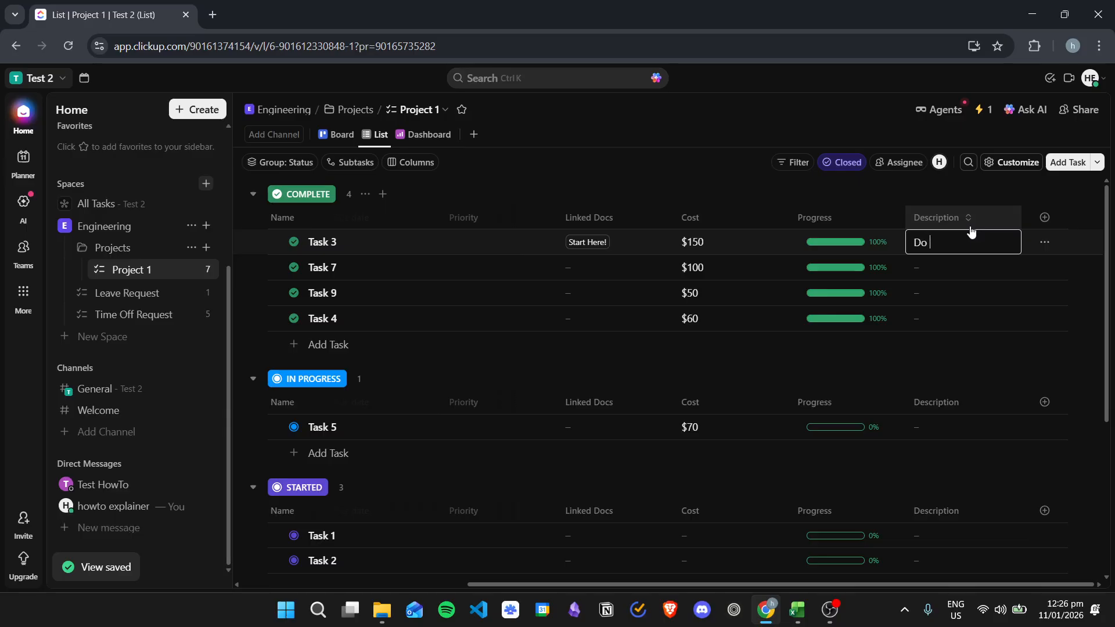
pyautogui.press('BackSpace')
pyautogui.press('BackSpace')
pyautogui.press('BackSpace')
pyautogui.write('Send')
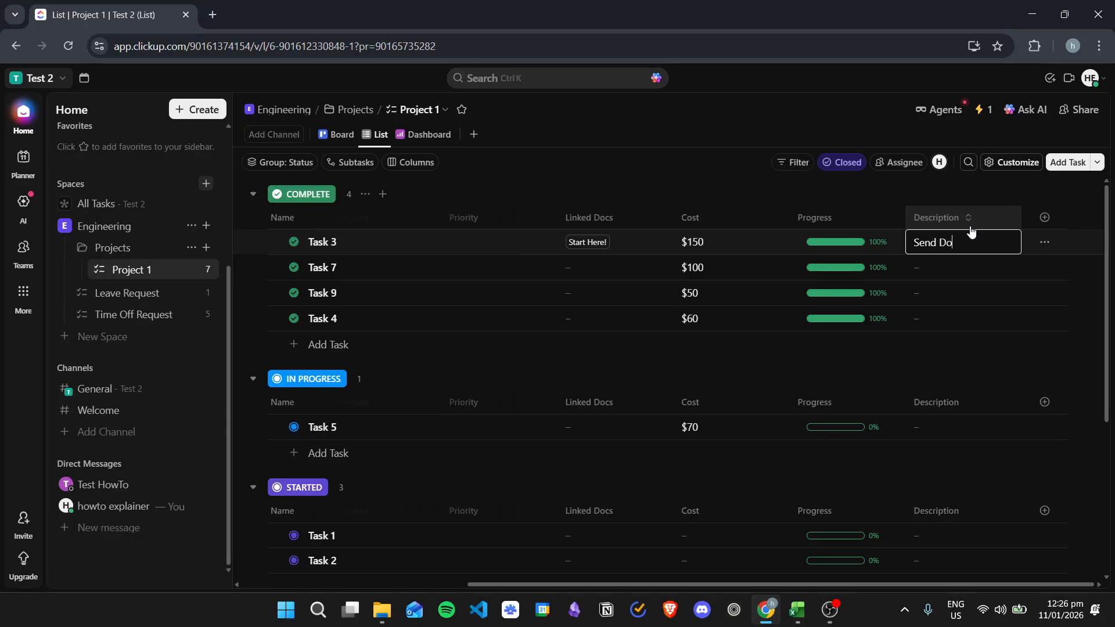
pyautogui.write(' Doc to Supervisor')
pyautogui.press('Return')
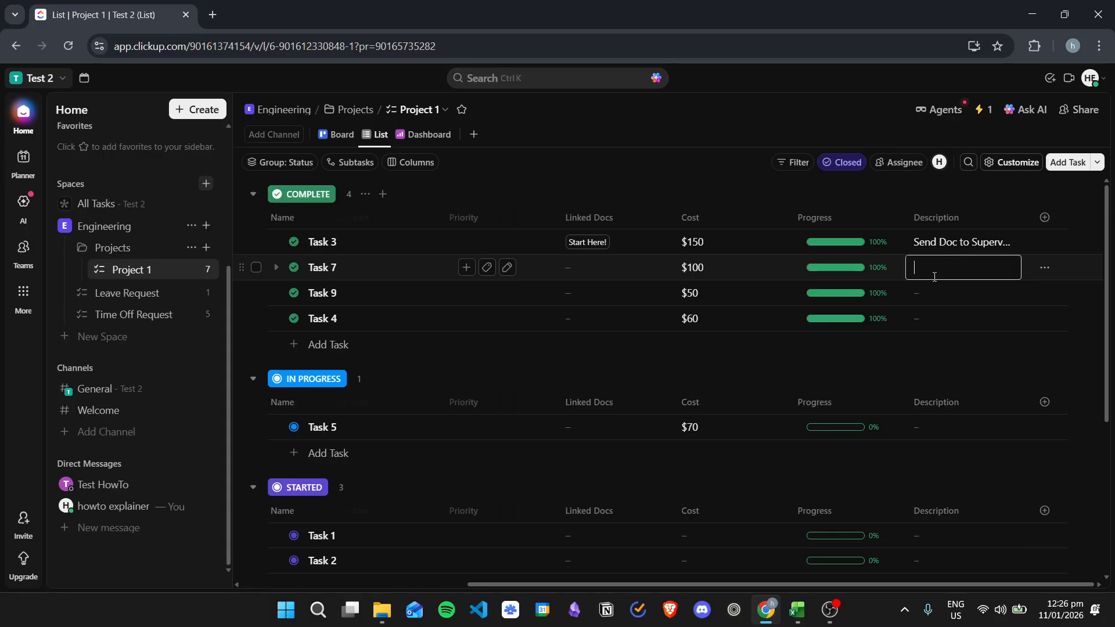
# - Look through the field types available for creating another custom field, then close the field list without adding one
pyautogui.click(1045, 217)
pyautogui.scroll(-5, 1007, 336)
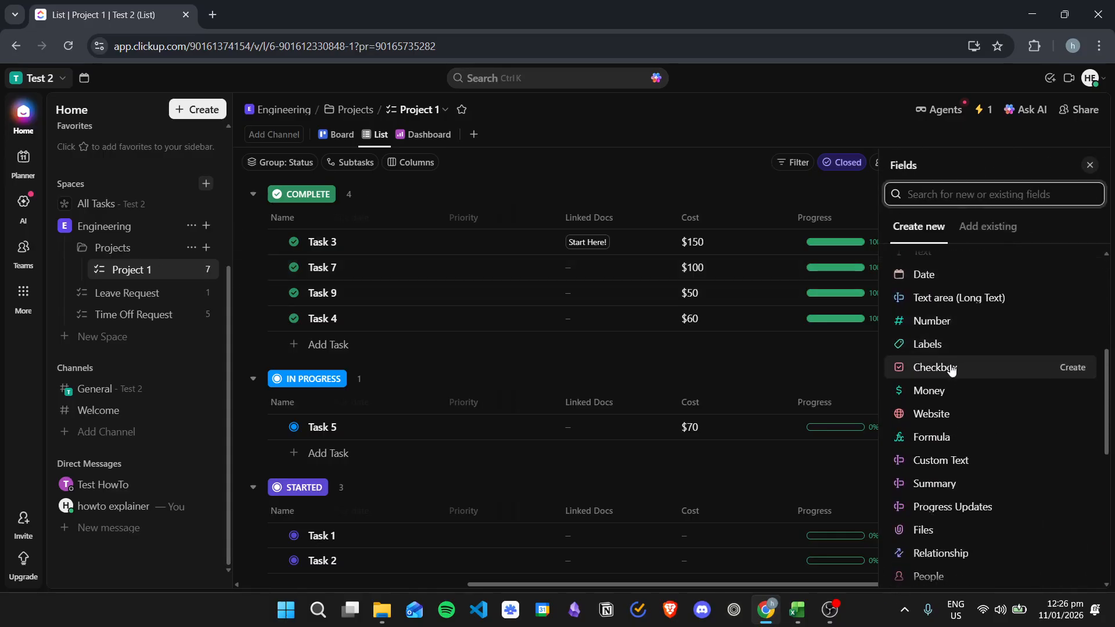
pyautogui.scroll(-3, 949, 354)
pyautogui.scroll(-5, 951, 378)
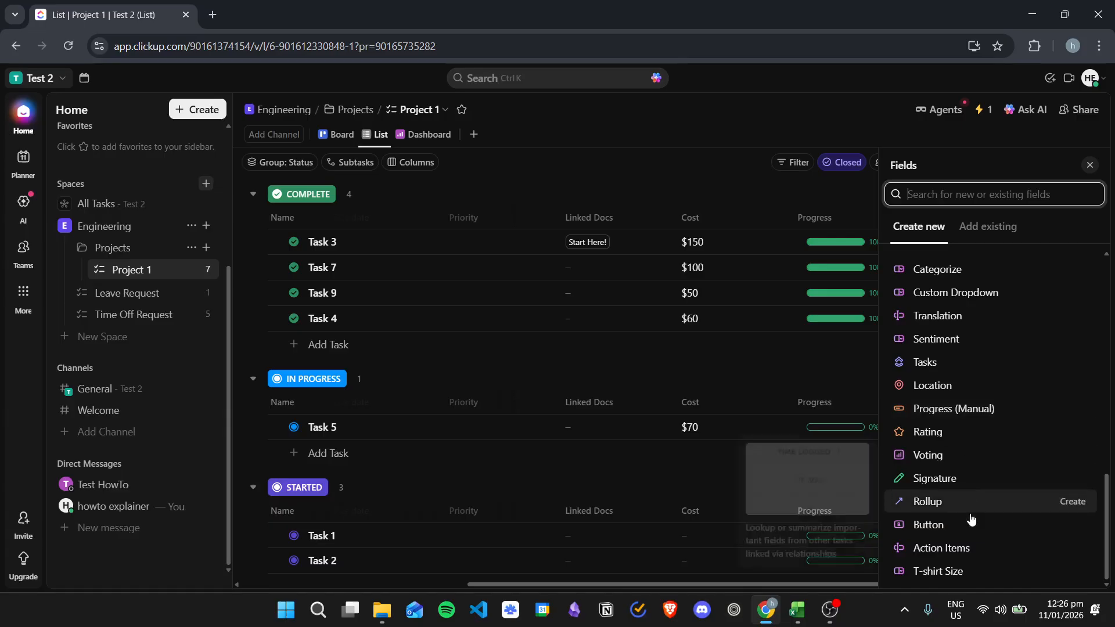
pyautogui.scroll(3, 940, 488)
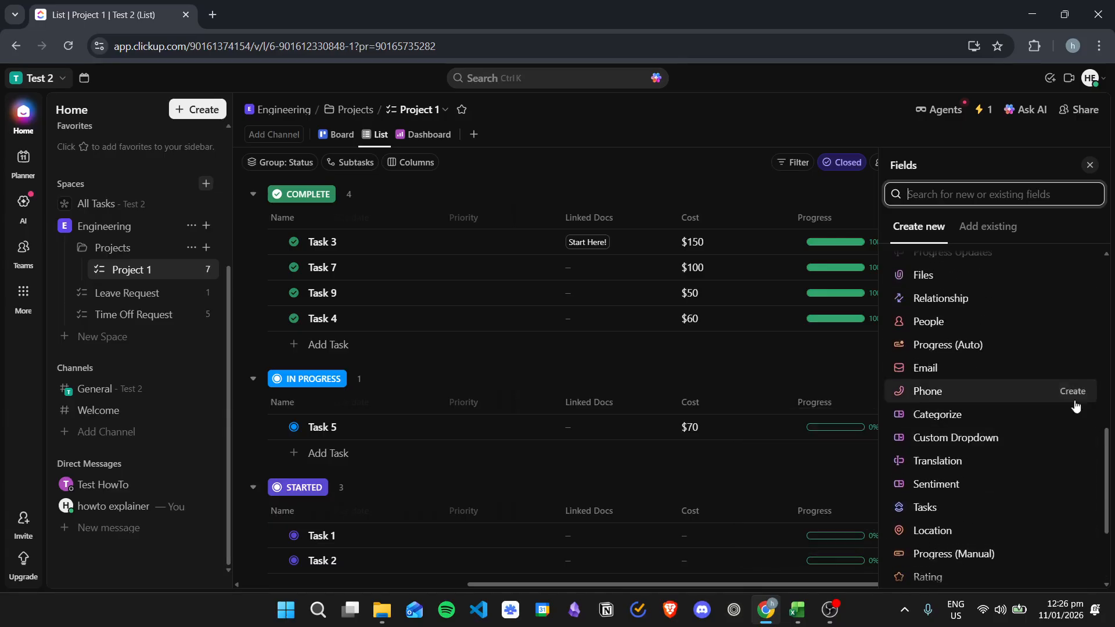
pyautogui.scroll(5, 1016, 374)
pyautogui.write('+')
pyautogui.press('BackSpace')
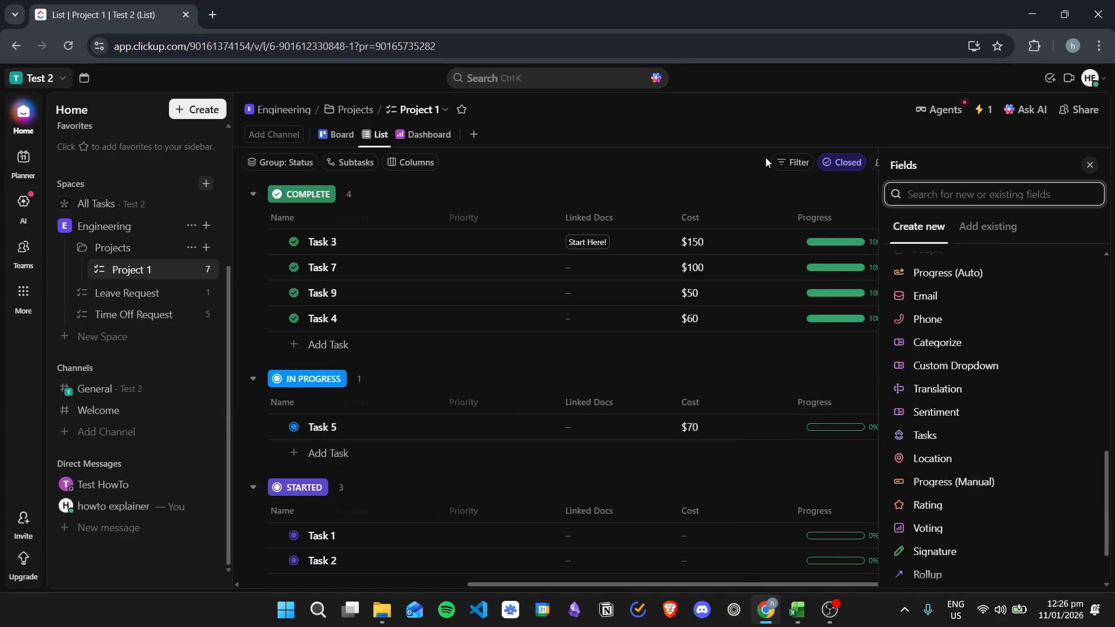
pyautogui.click(715, 175)
pyautogui.scroll(-4, 937, 500)
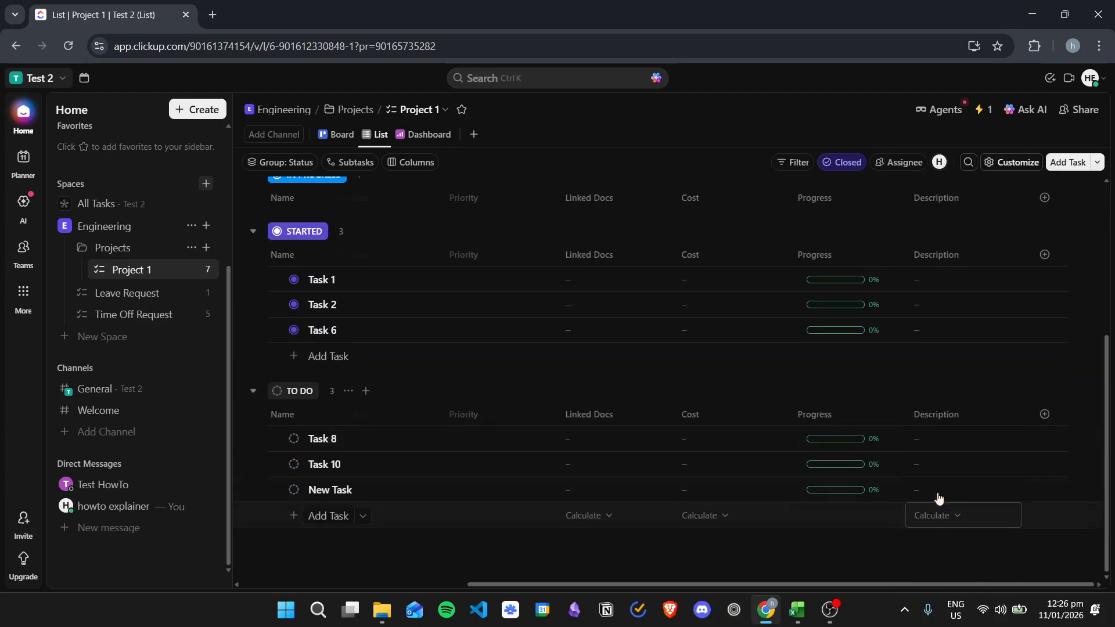
pyautogui.scroll(5, 937, 500)
pyautogui.moveTo(934, 587); pyautogui.dragTo(657, 570)
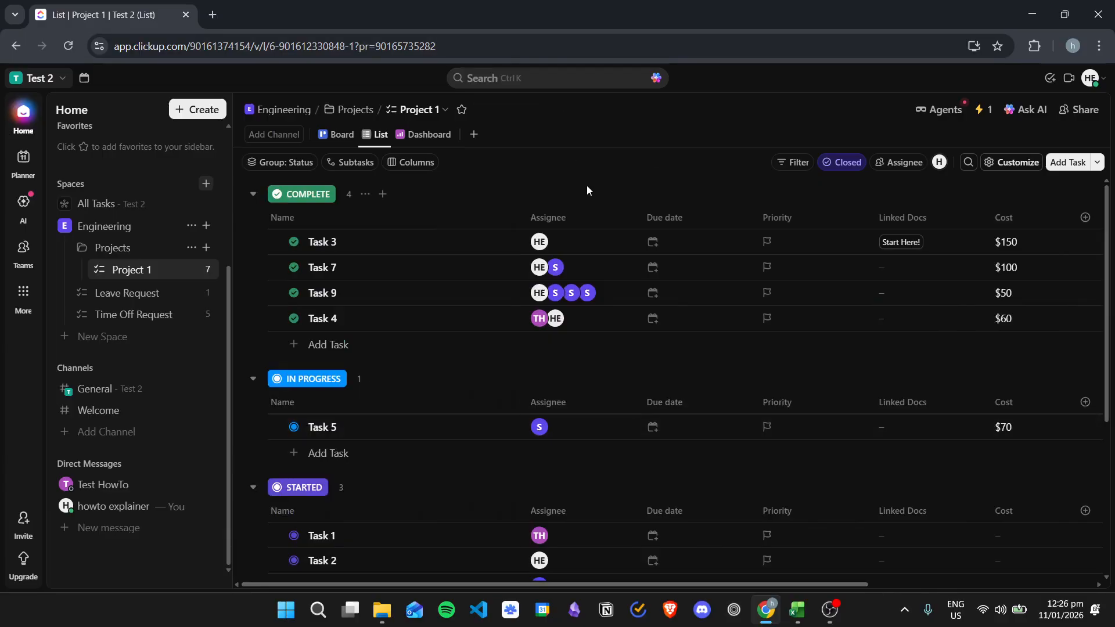